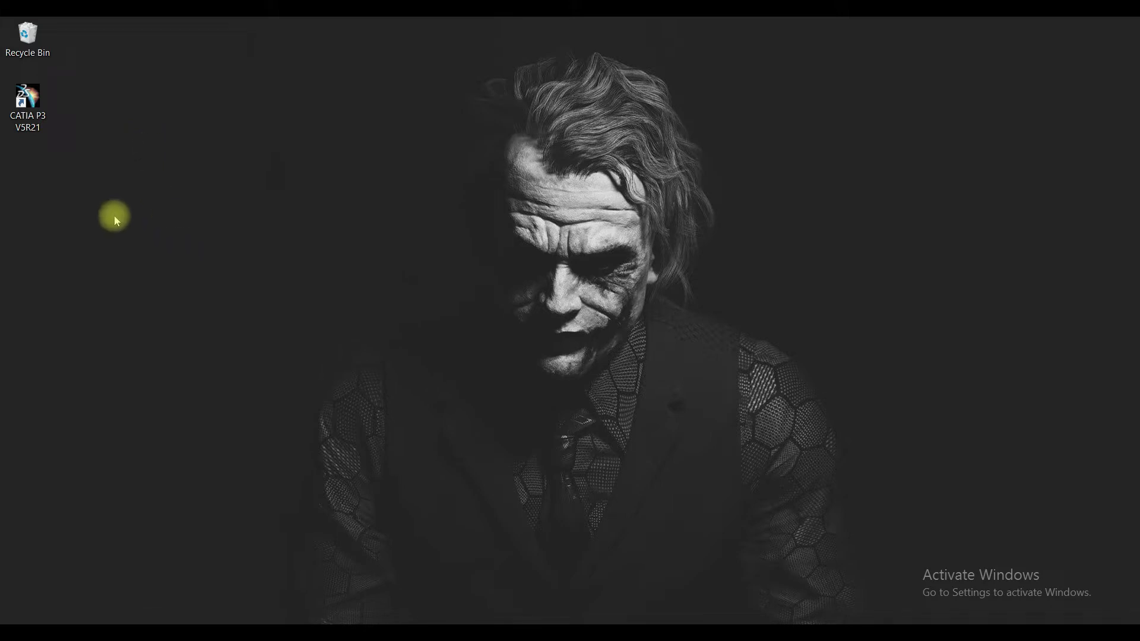
Launch CATIA P3 V5R21 and close the empty product document that opens by default
right_click(38, 122)
click(90, 136)
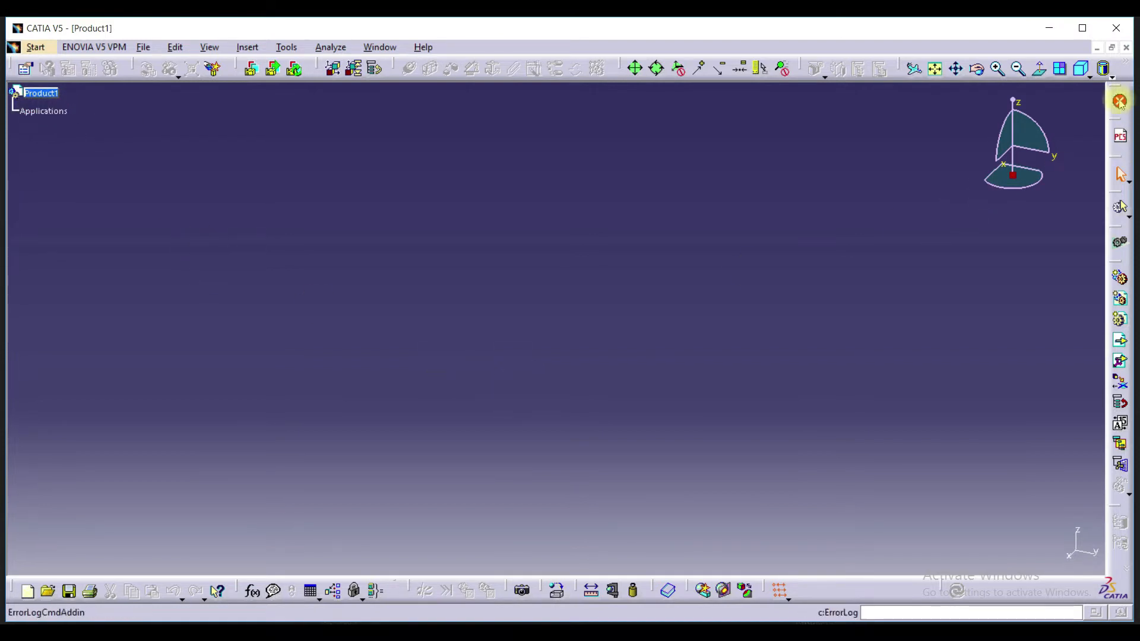
click(1126, 47)
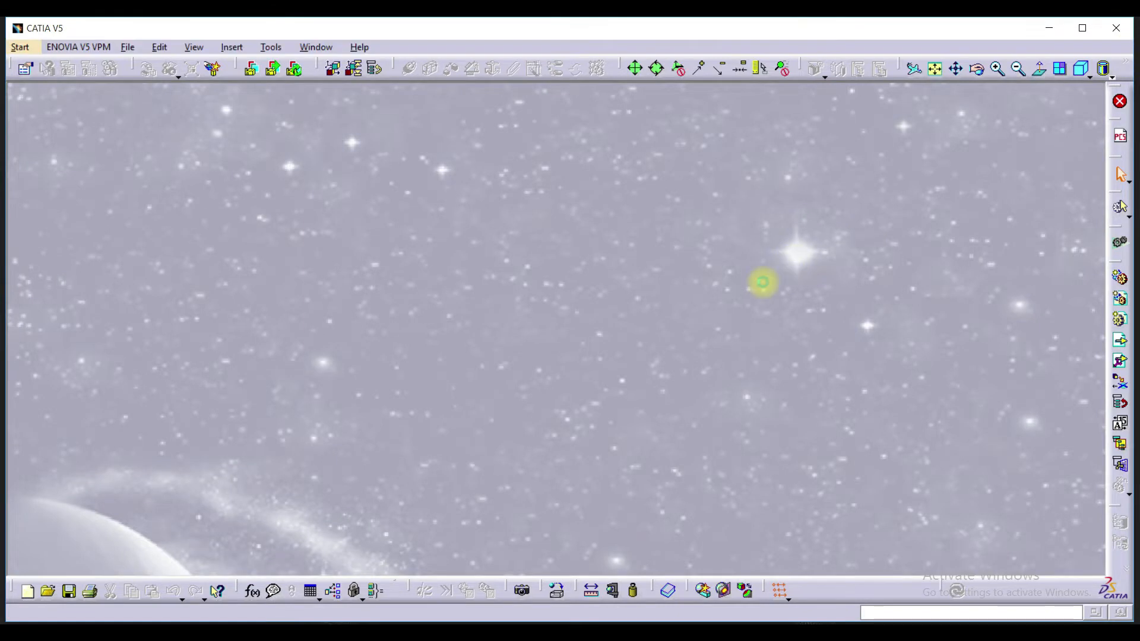
Create a new part in the Part Design workbench, entering a person's first name as the part name
click(20, 47)
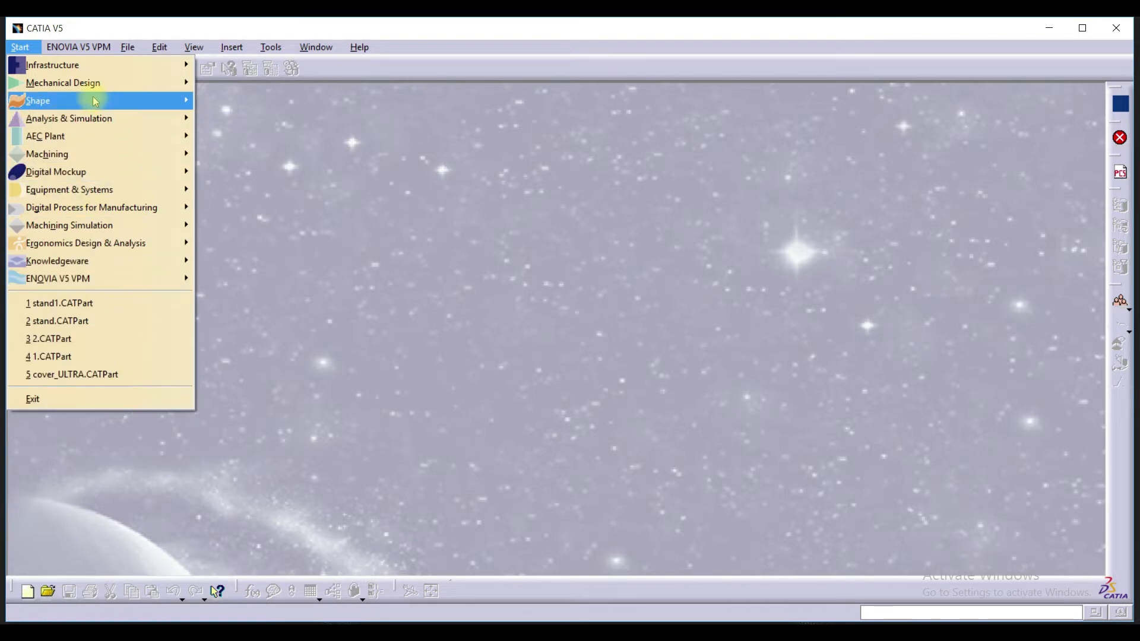
mouse_move(98, 89)
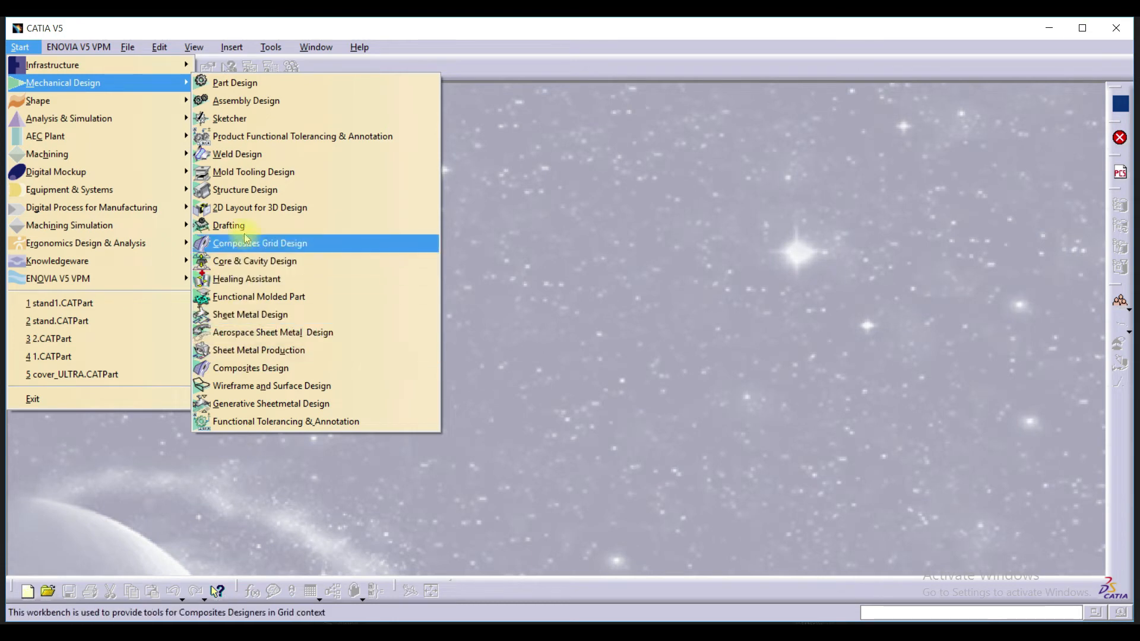
click(245, 84)
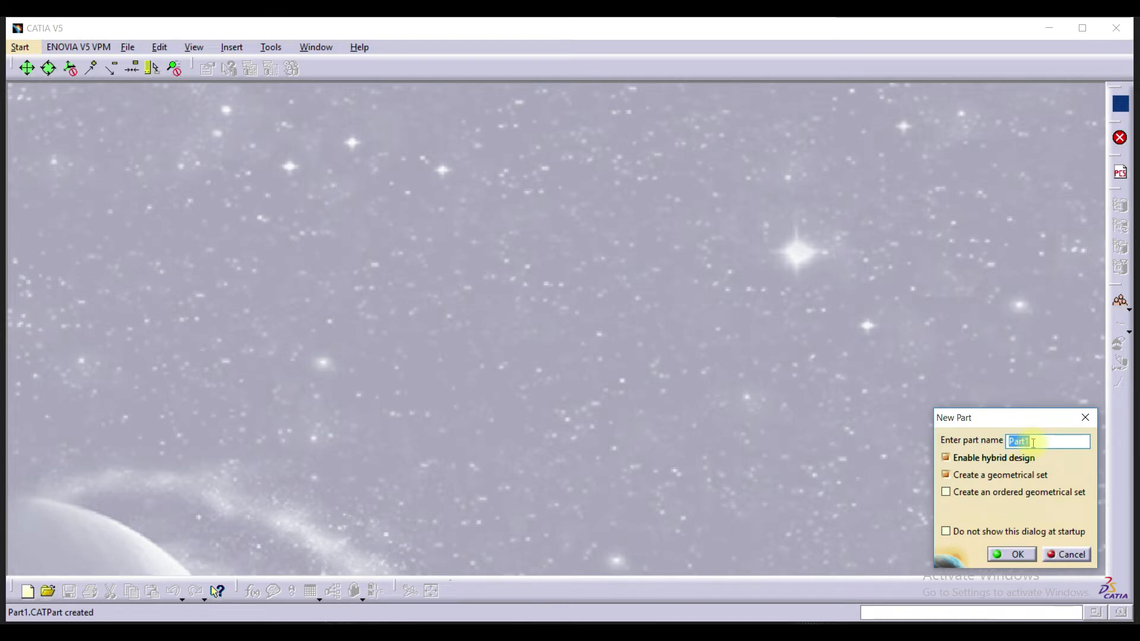
text(harish)
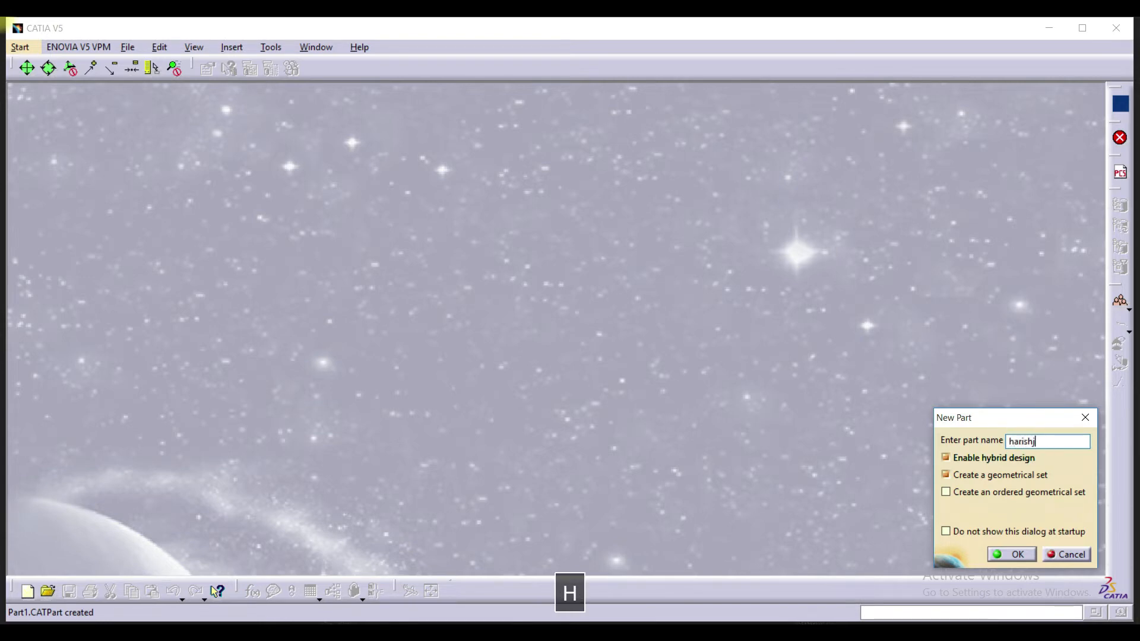
text(j)
key(BackSpace)
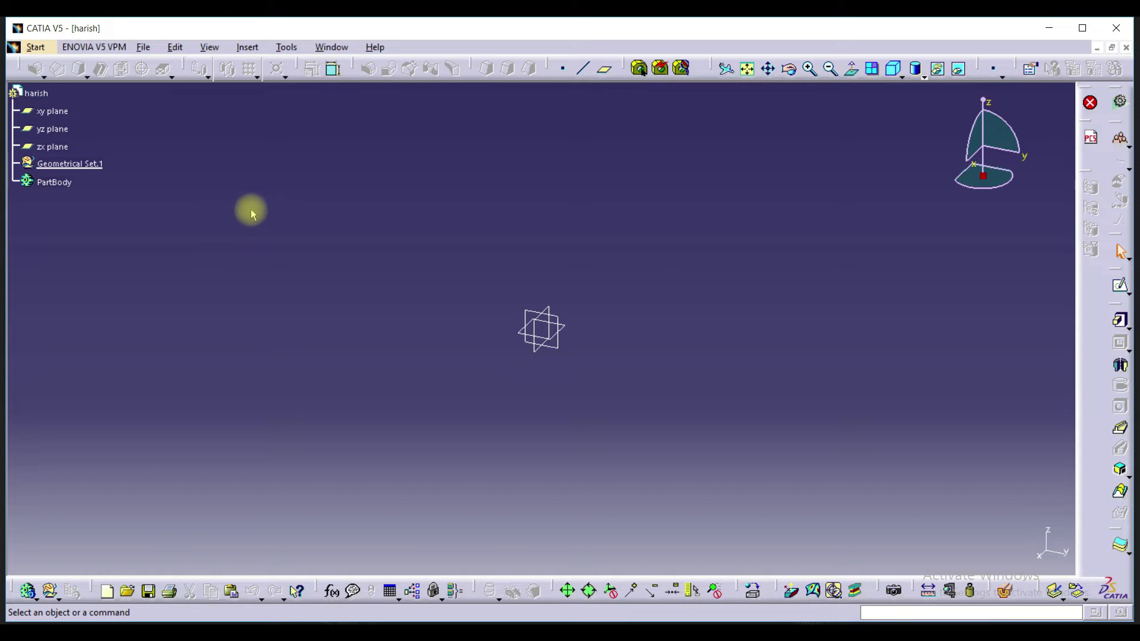
click(36, 48)
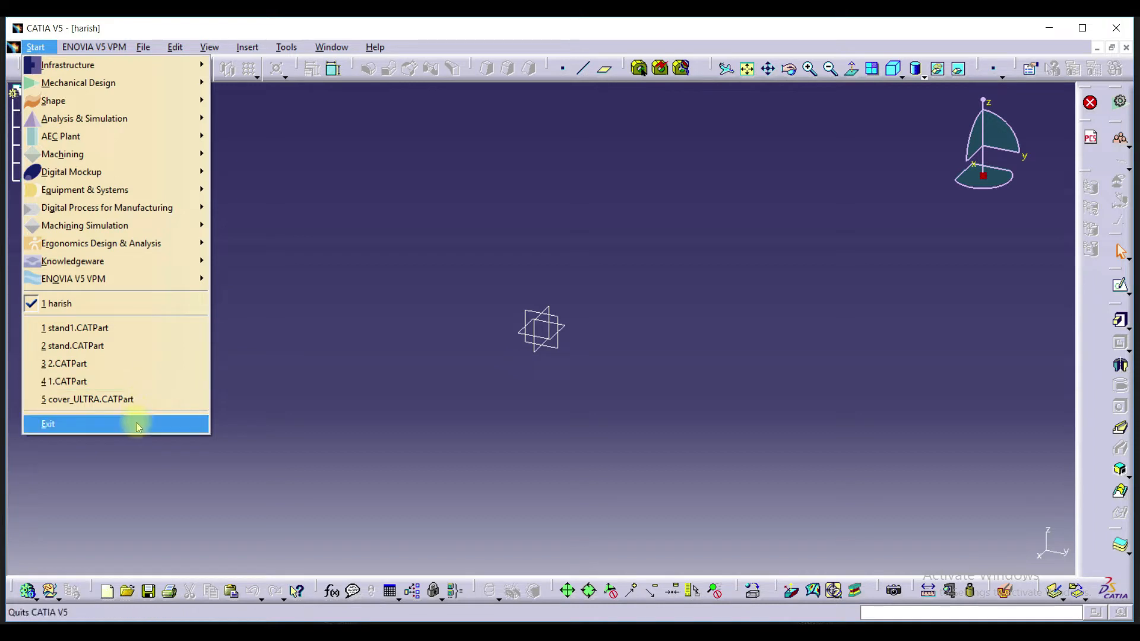
click(351, 348)
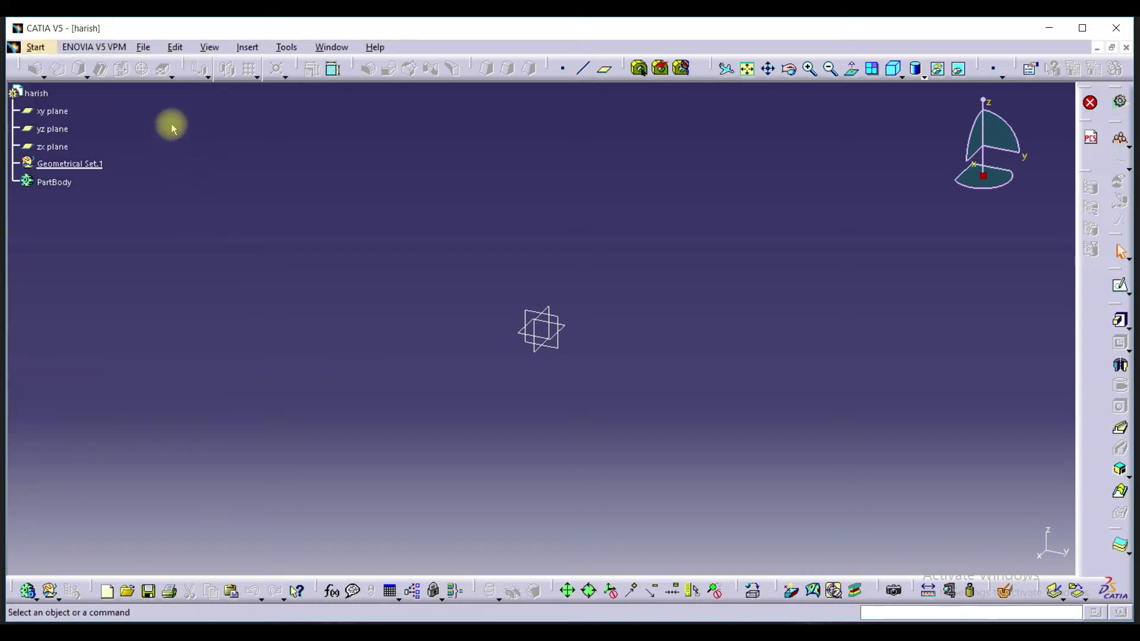
click(145, 47)
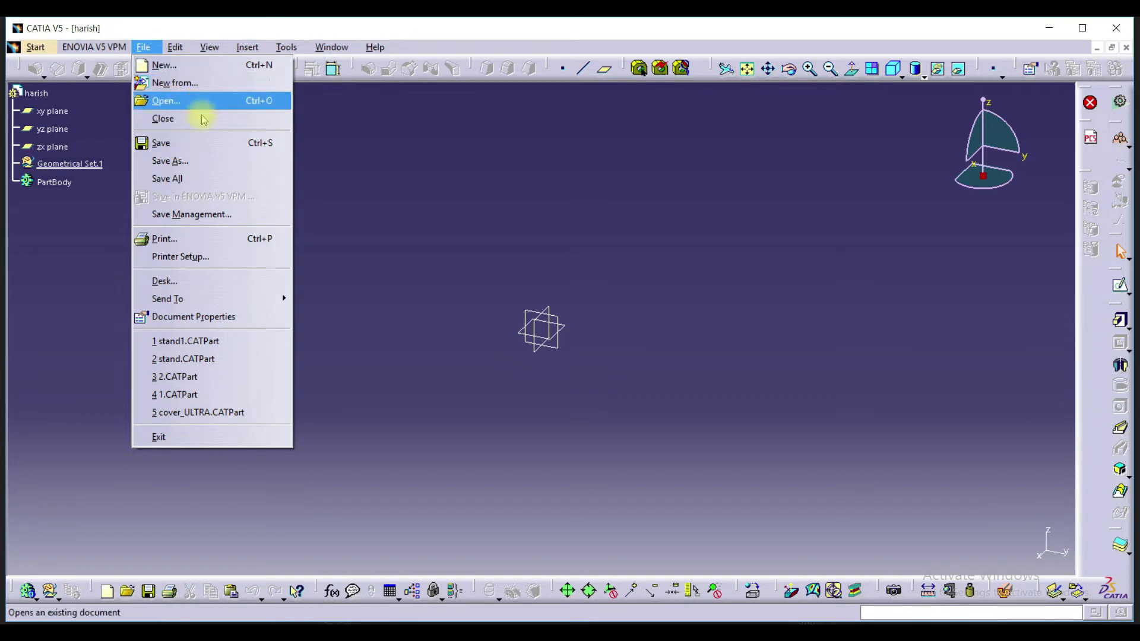
mouse_move(180, 47)
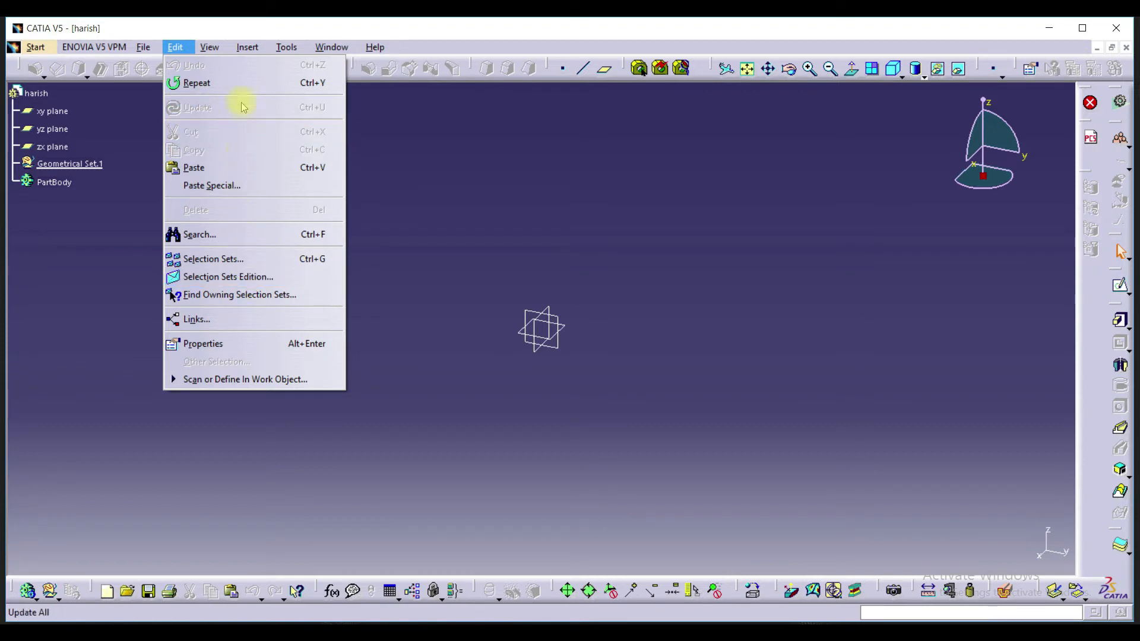
mouse_move(219, 51)
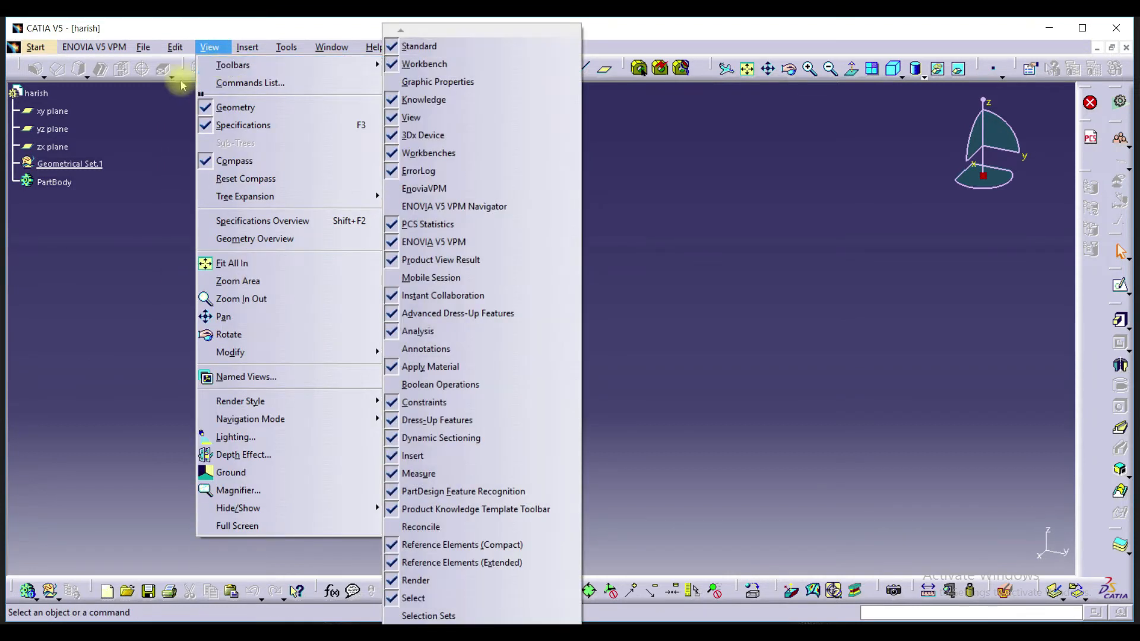
click(152, 174)
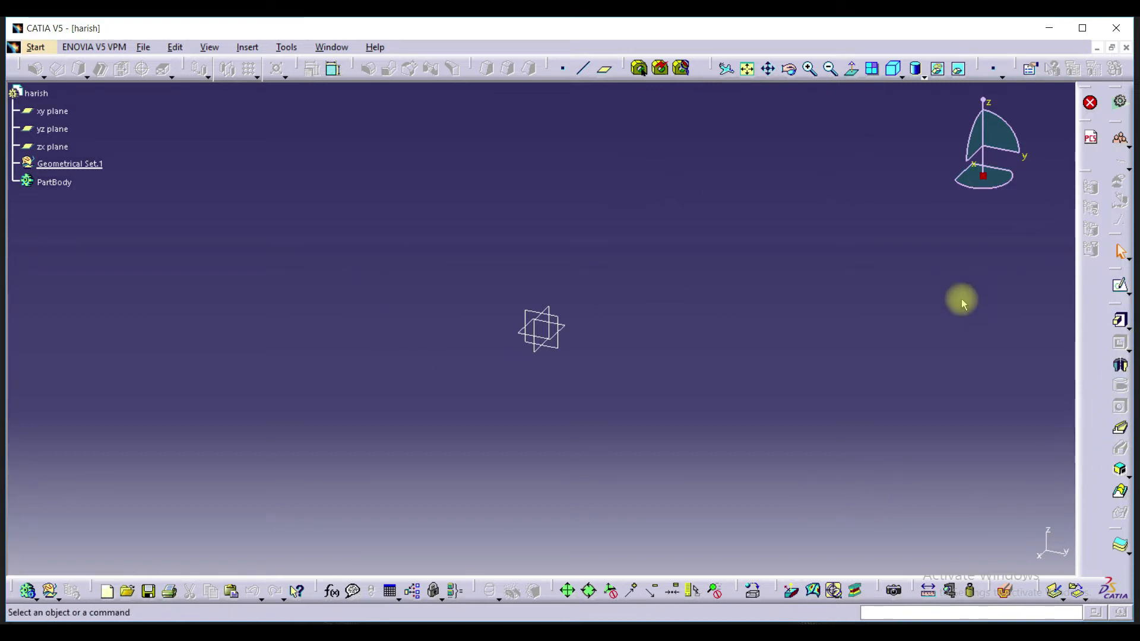
Display the Annotations toolbar and dock it alongside the modelling tools
click(220, 48)
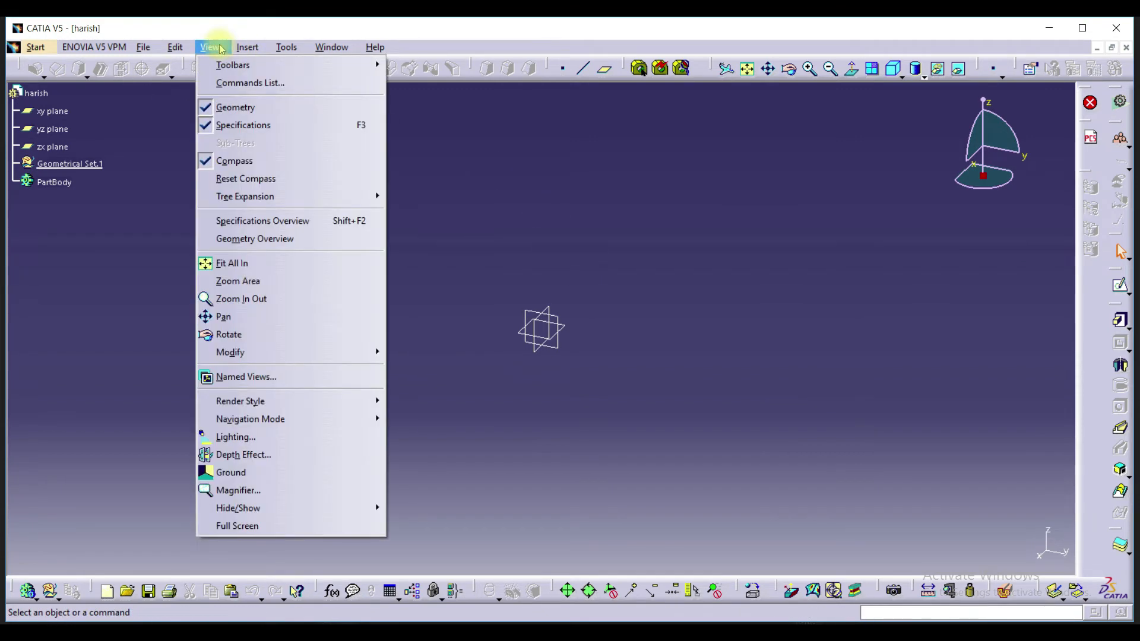
mouse_move(240, 66)
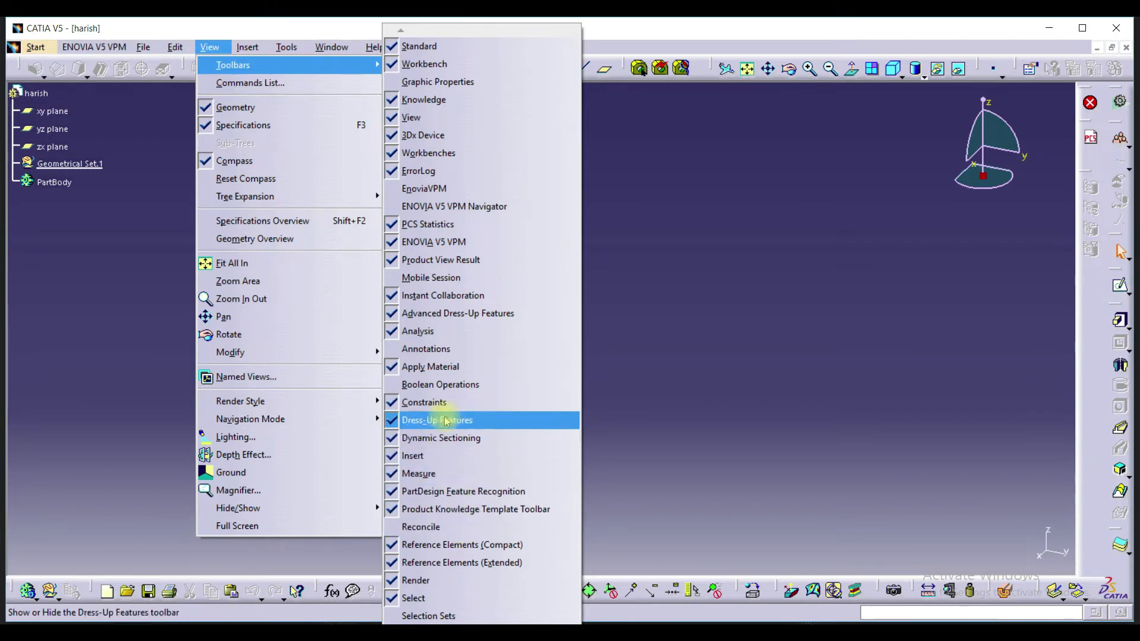
click(439, 350)
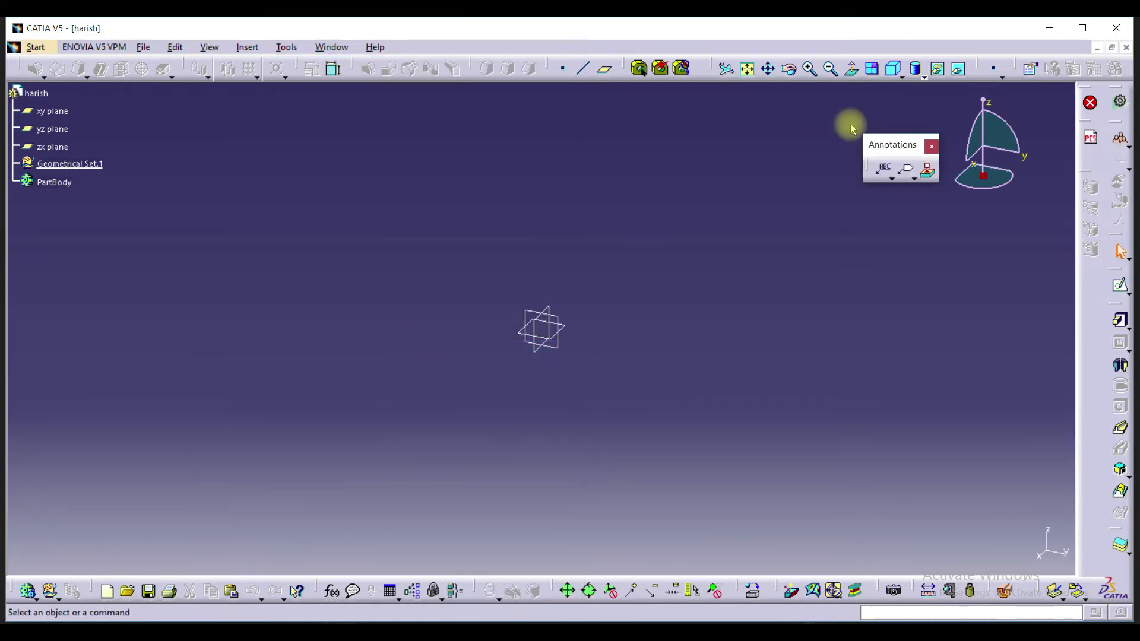
click(884, 169)
drag(1092, 267, 1094, 287)
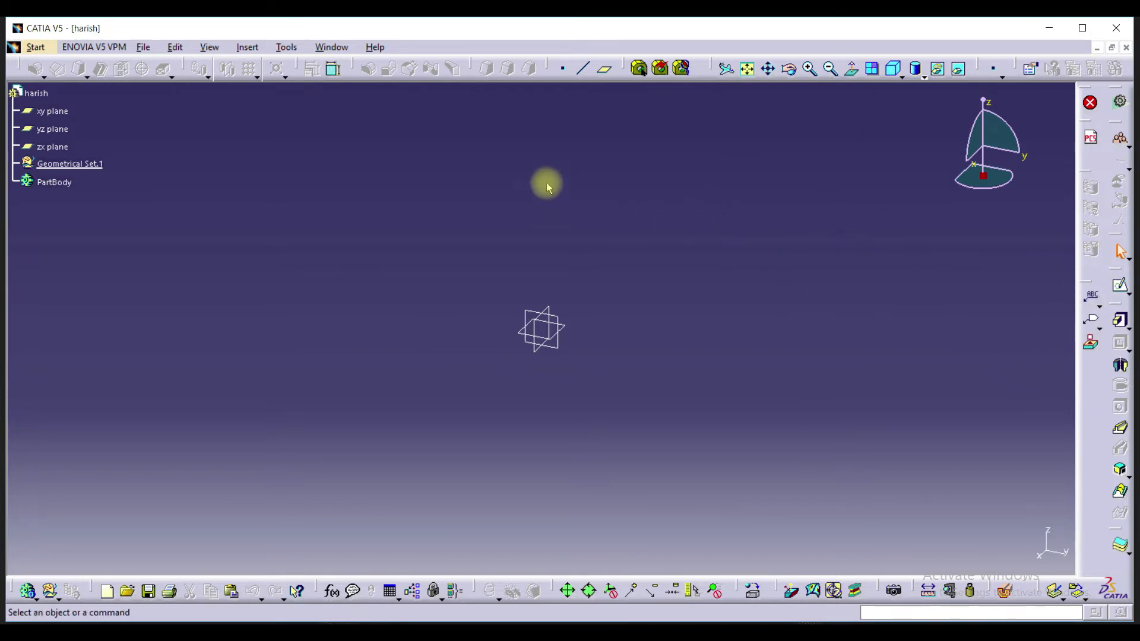
Hide the Annotations toolbar
click(212, 48)
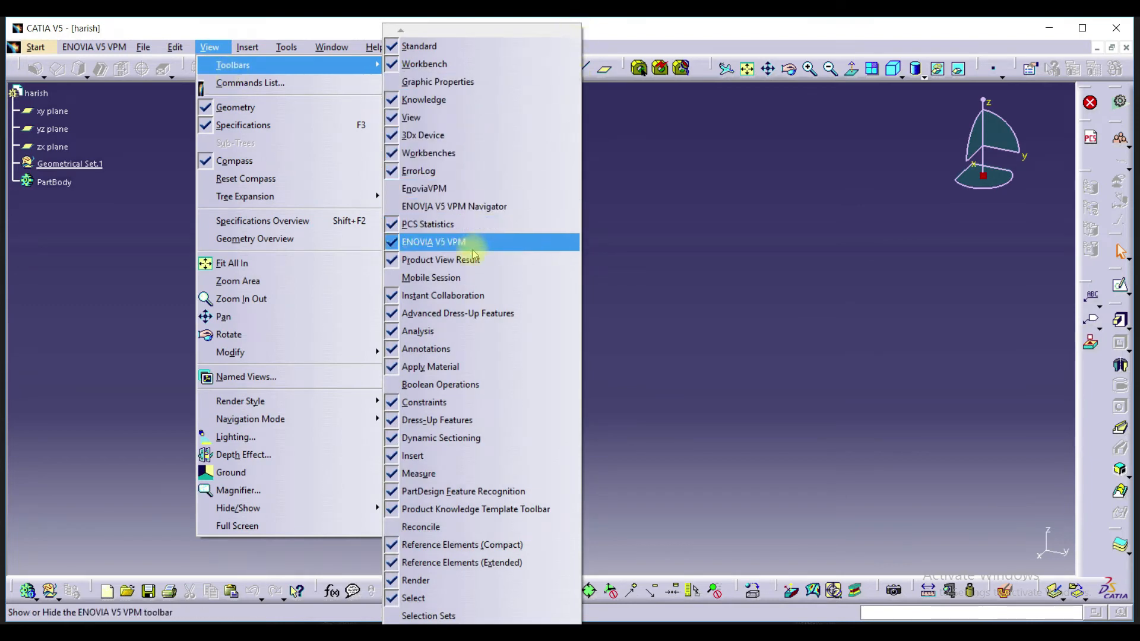
click(397, 349)
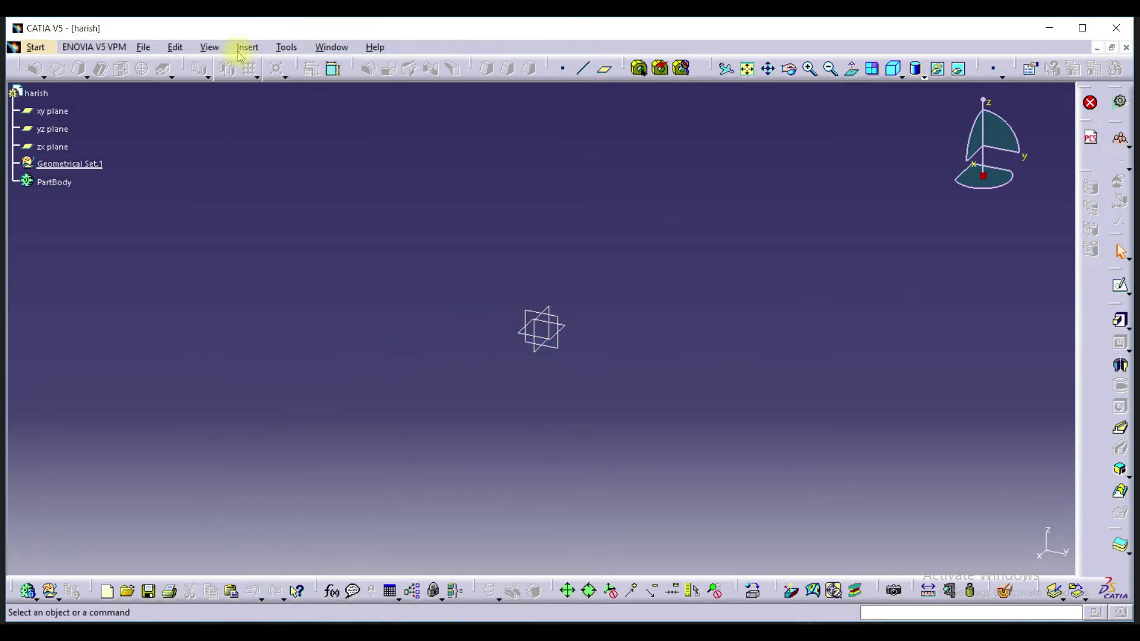
Find the Helix command in the full commands list and view its options, cancelling without creating a helix
click(209, 47)
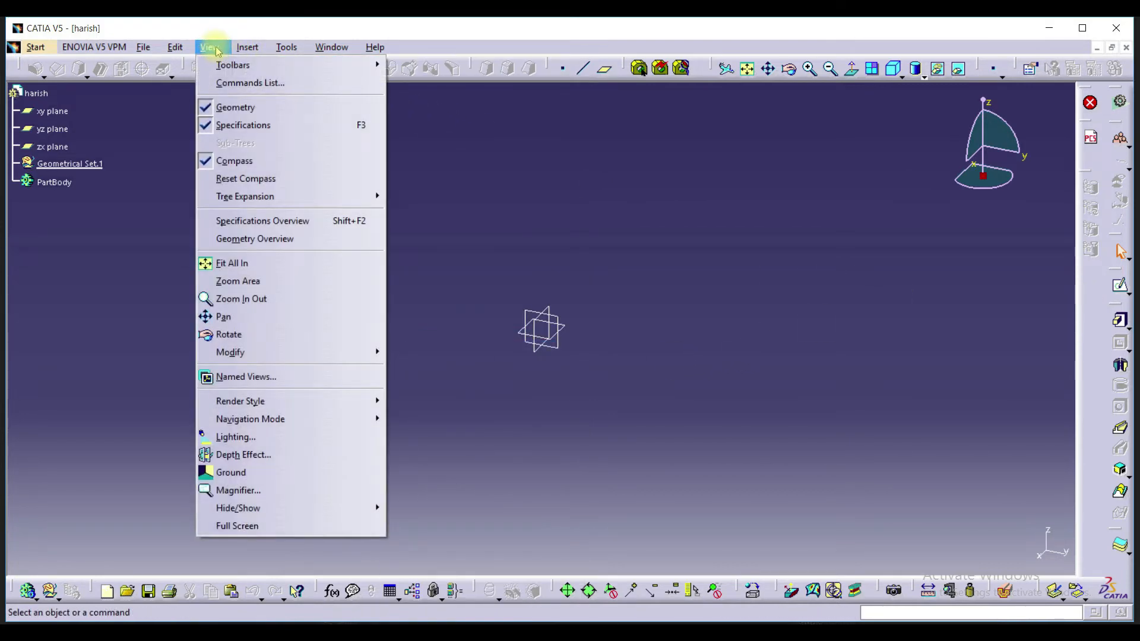
click(254, 83)
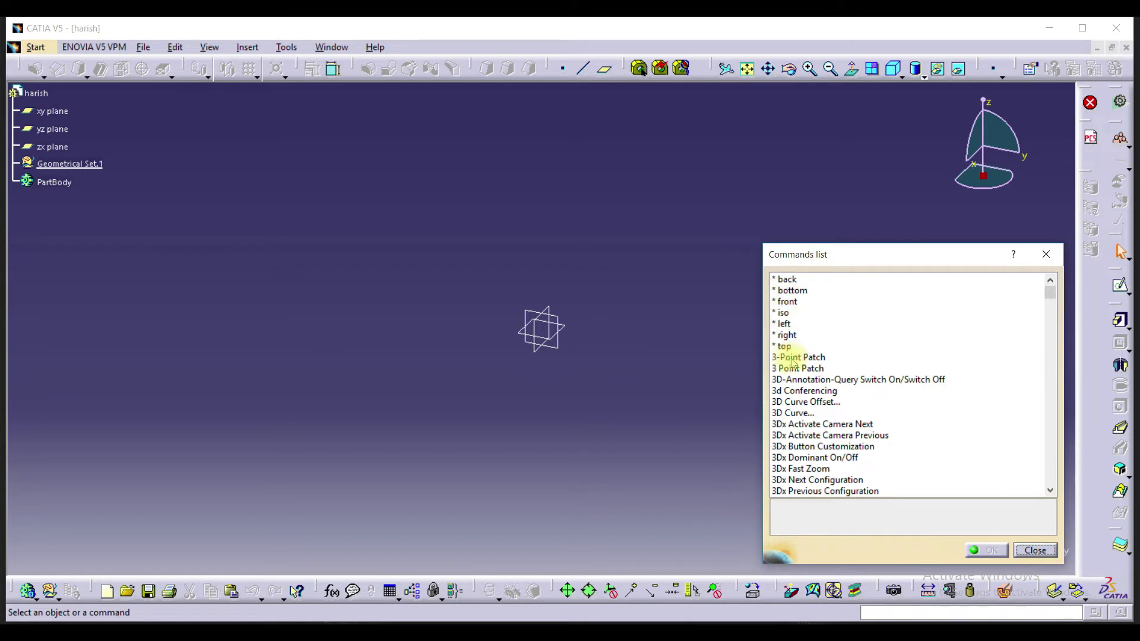
scroll(785, 365, down, 7)
scroll(799, 360, down, 1)
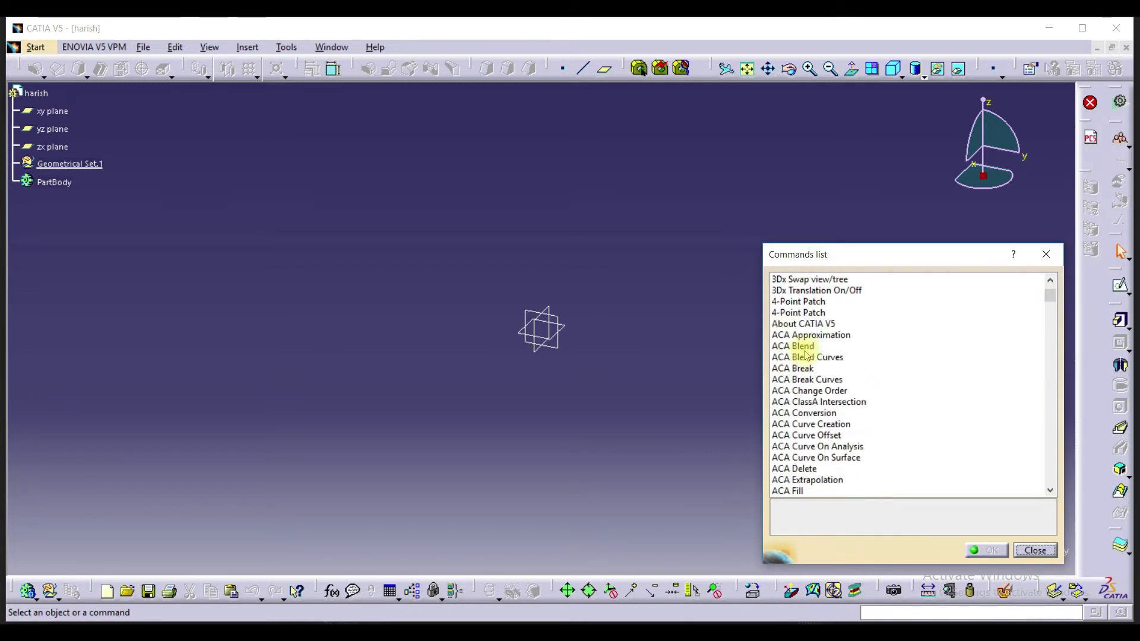
scroll(808, 355, down, 20)
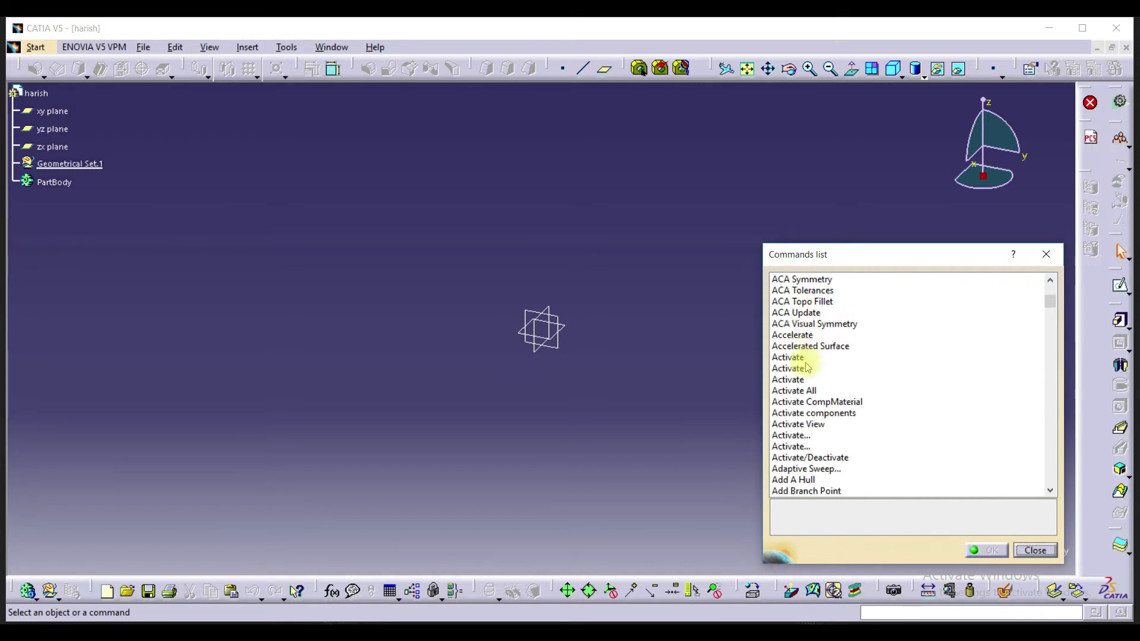
scroll(811, 359, down, 8)
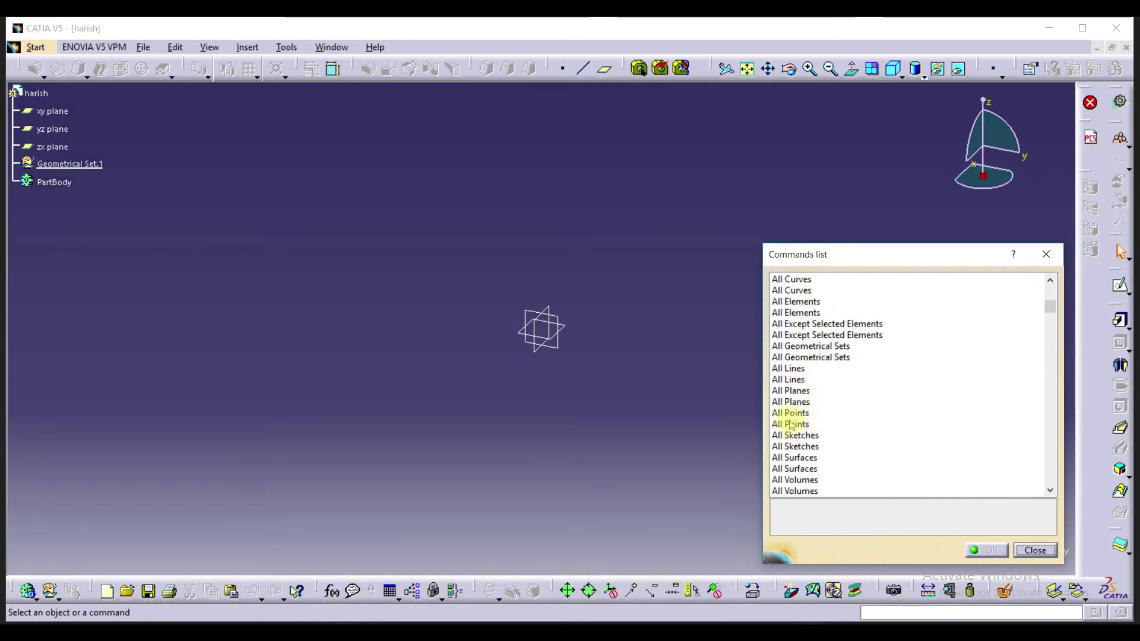
scroll(798, 385, down, 20)
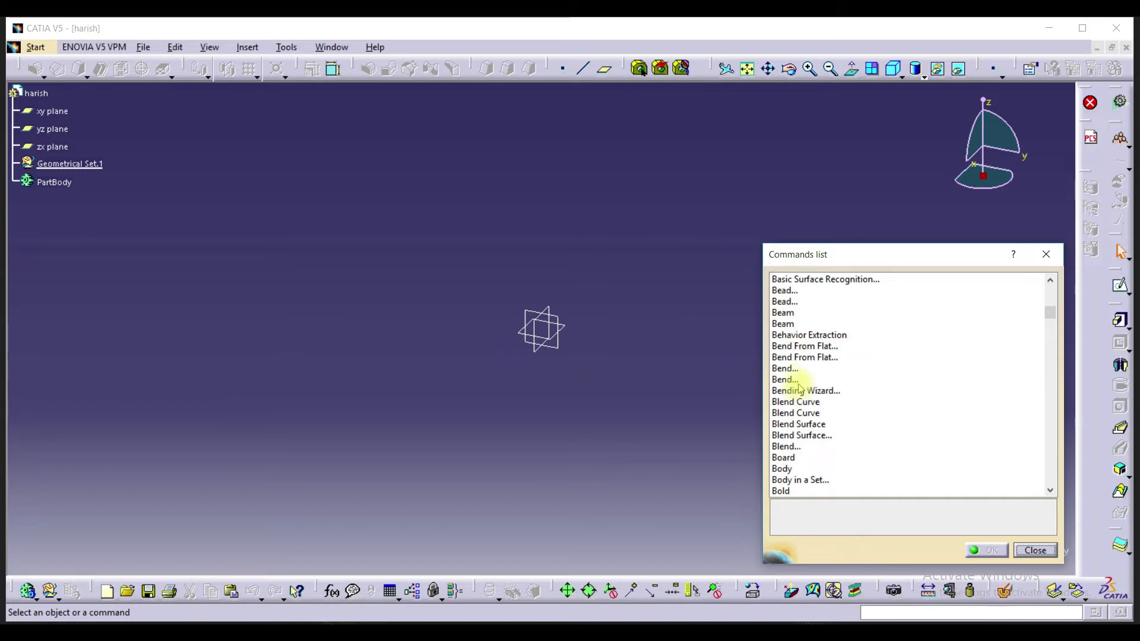
scroll(808, 381, down, 20)
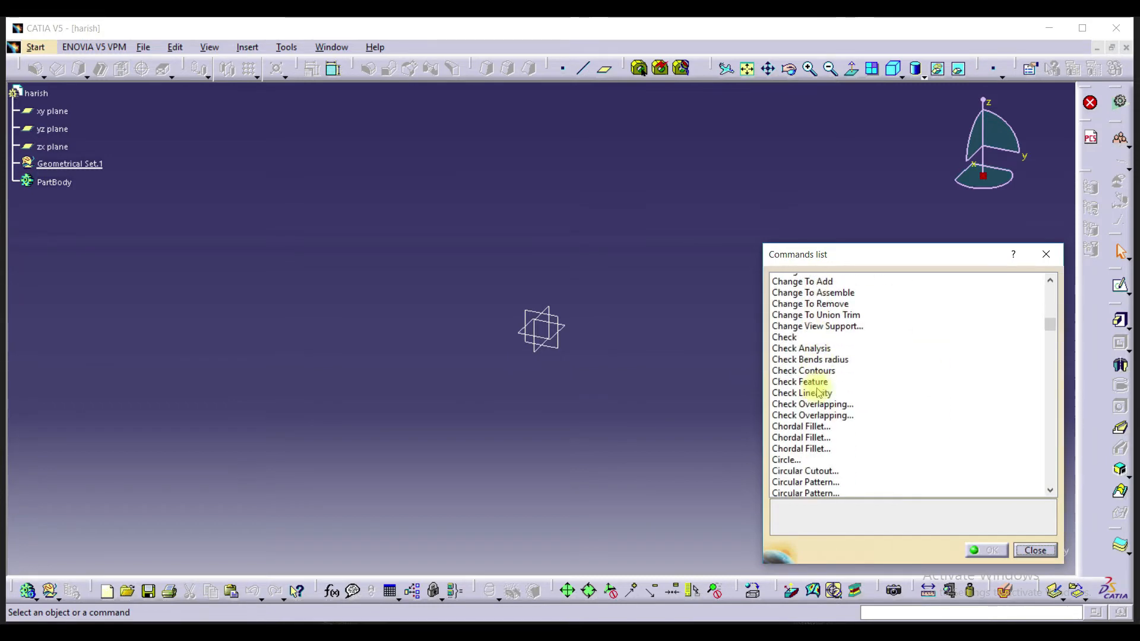
scroll(818, 393, down, 20)
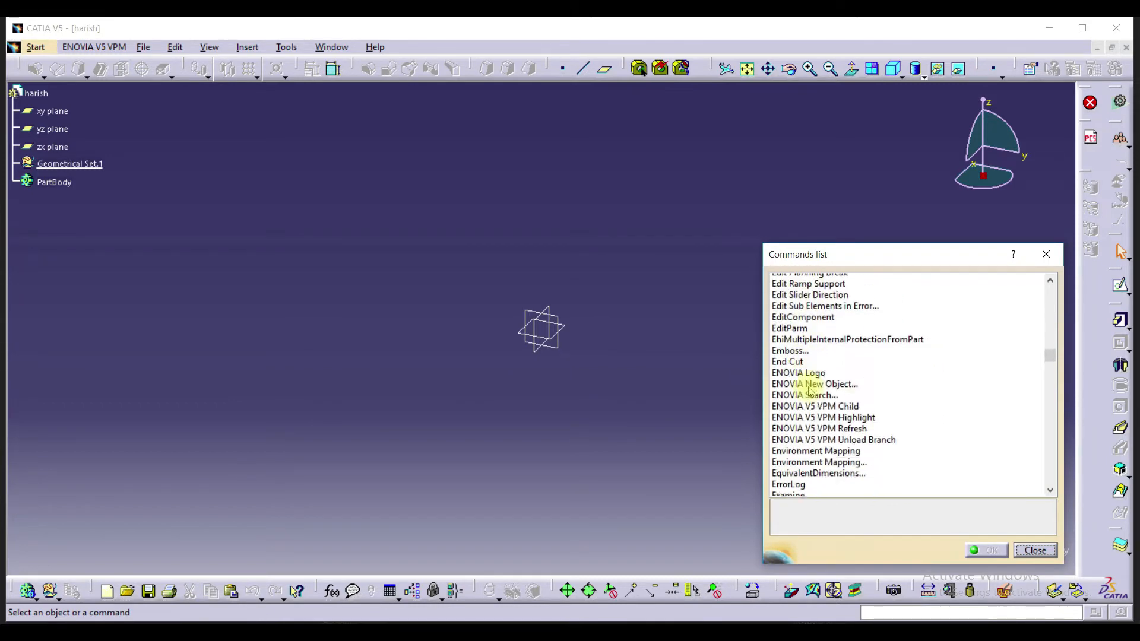
scroll(796, 391, down, 15)
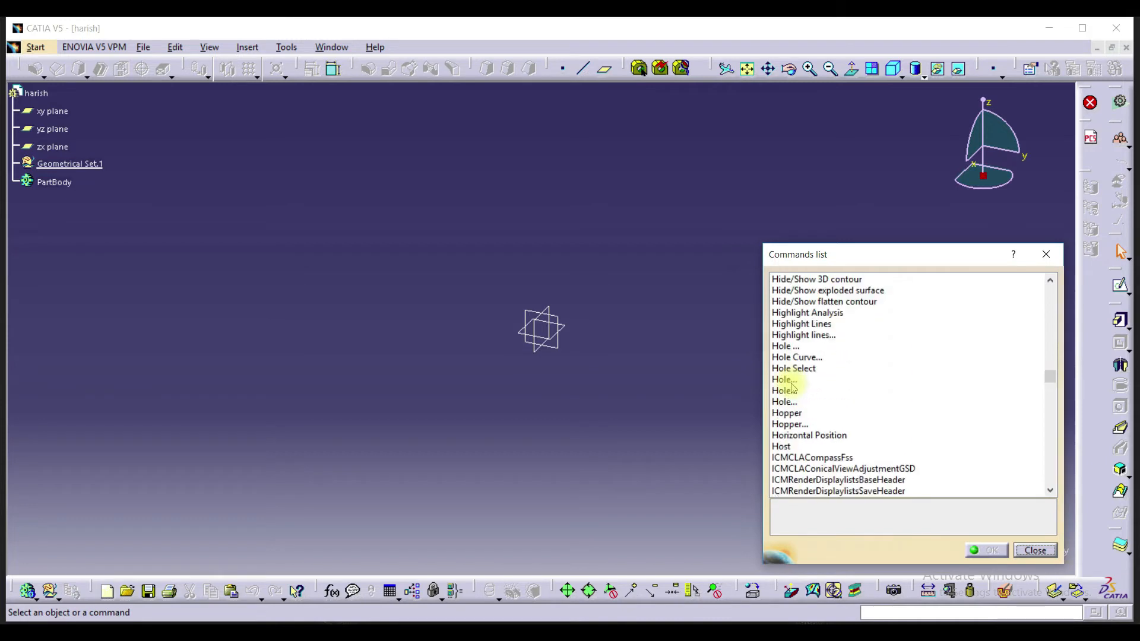
scroll(797, 353, up, 4)
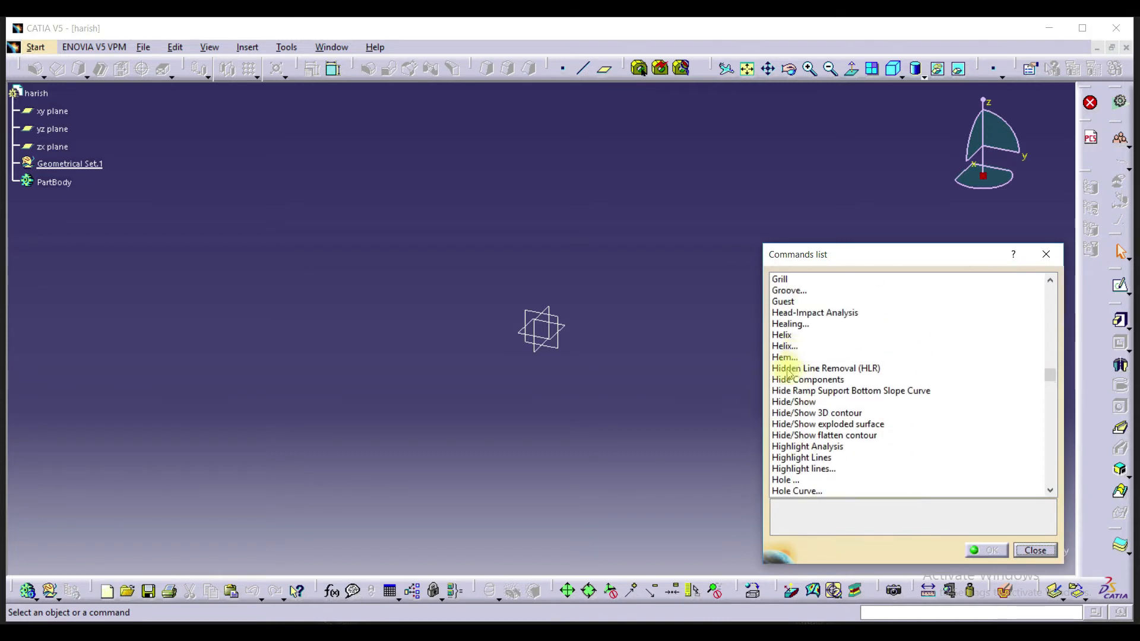
click(790, 336)
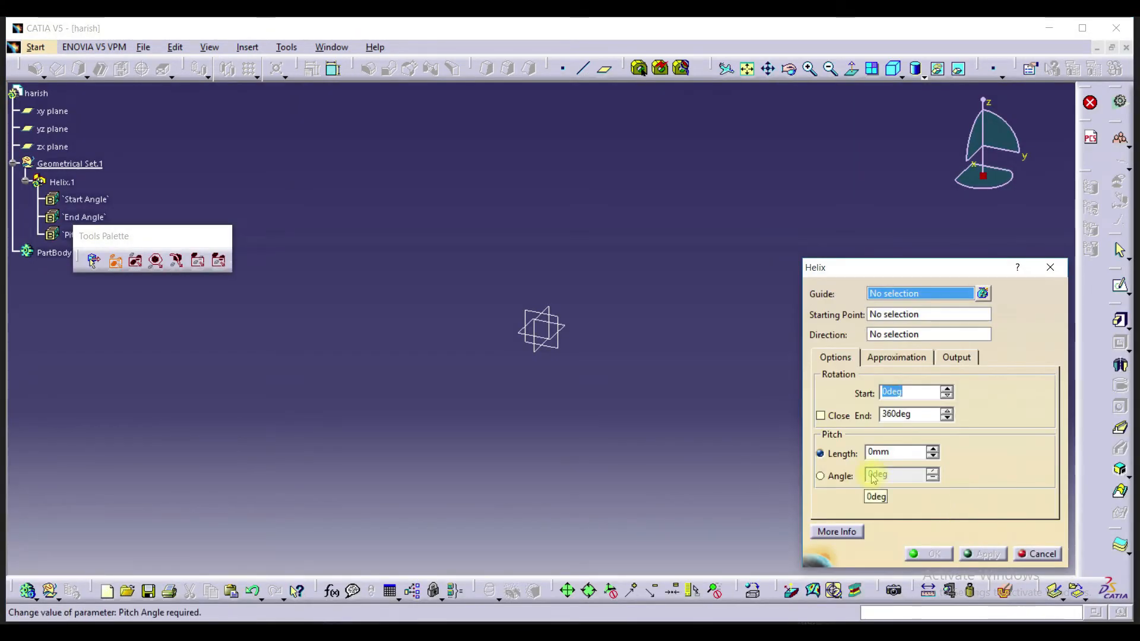
click(1050, 266)
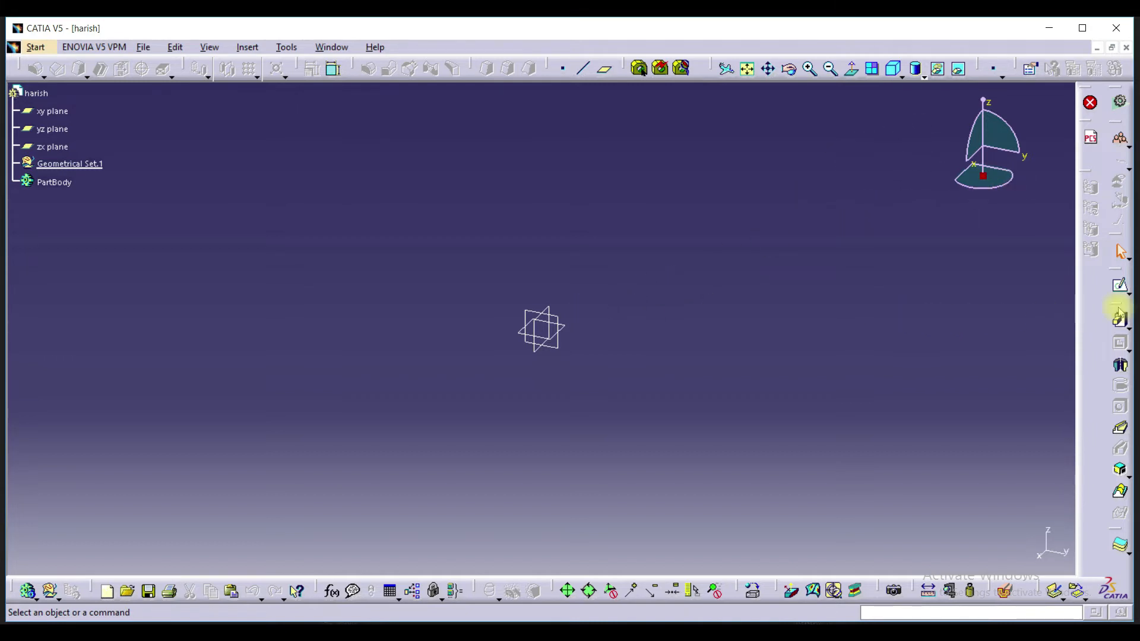
Sketch a centered rectangle on the xy plane, with its center at the sketch origin
click(1120, 285)
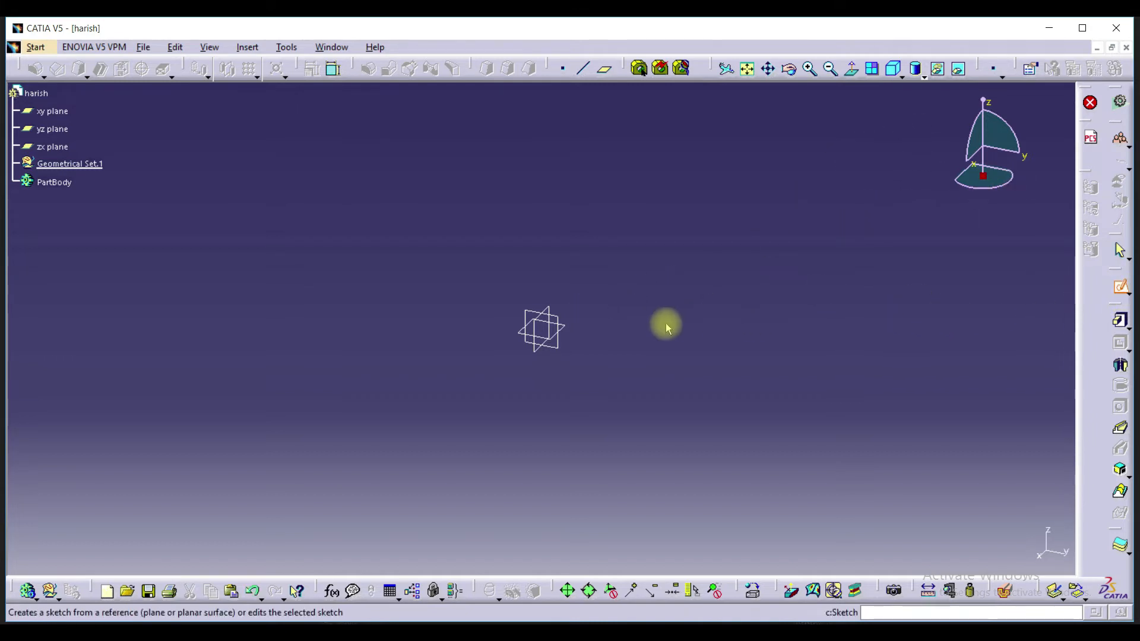
click(562, 326)
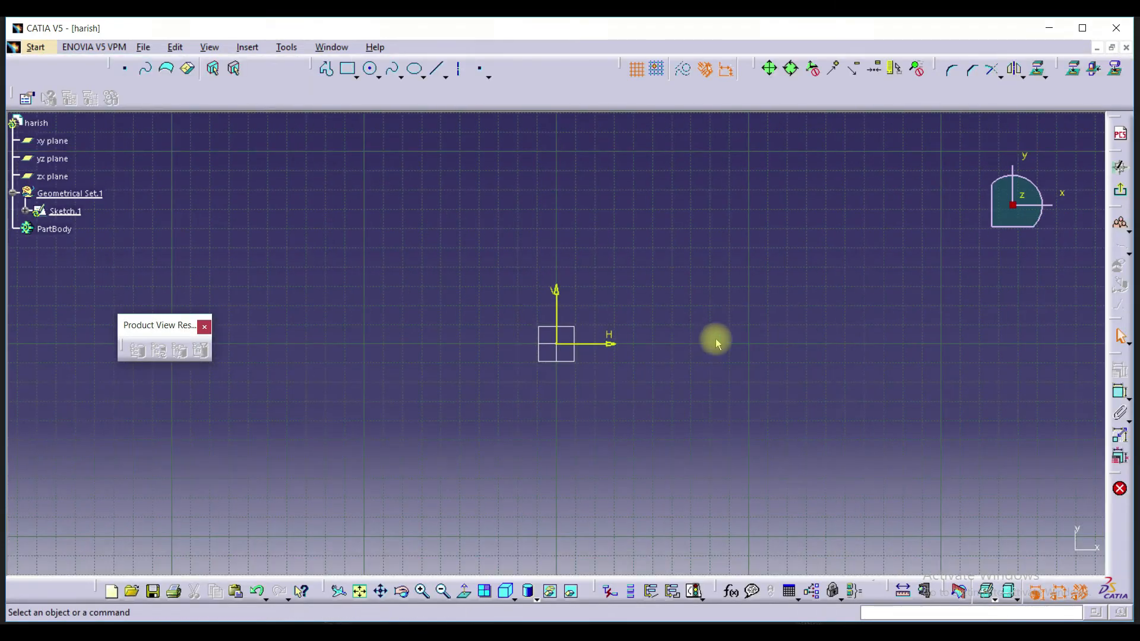
click(352, 72)
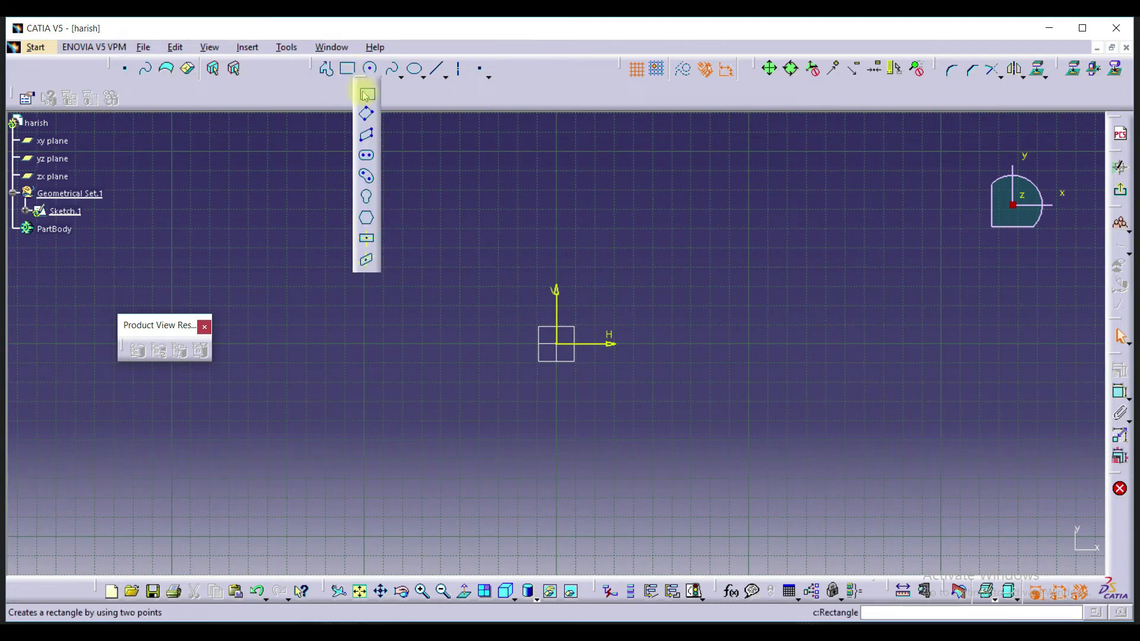
click(367, 239)
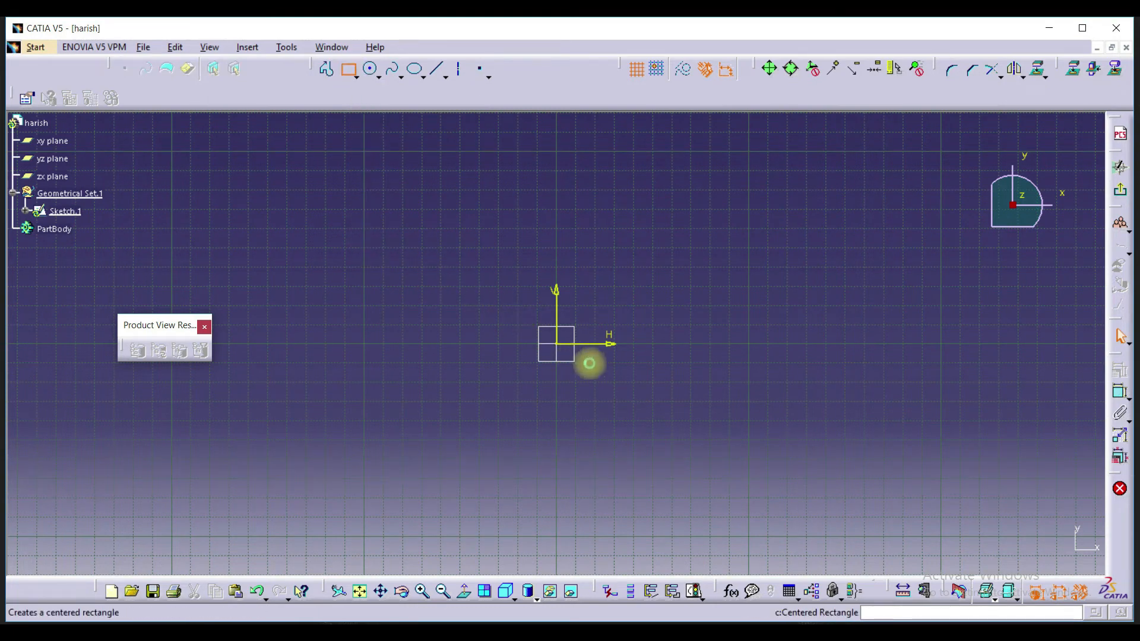
click(558, 345)
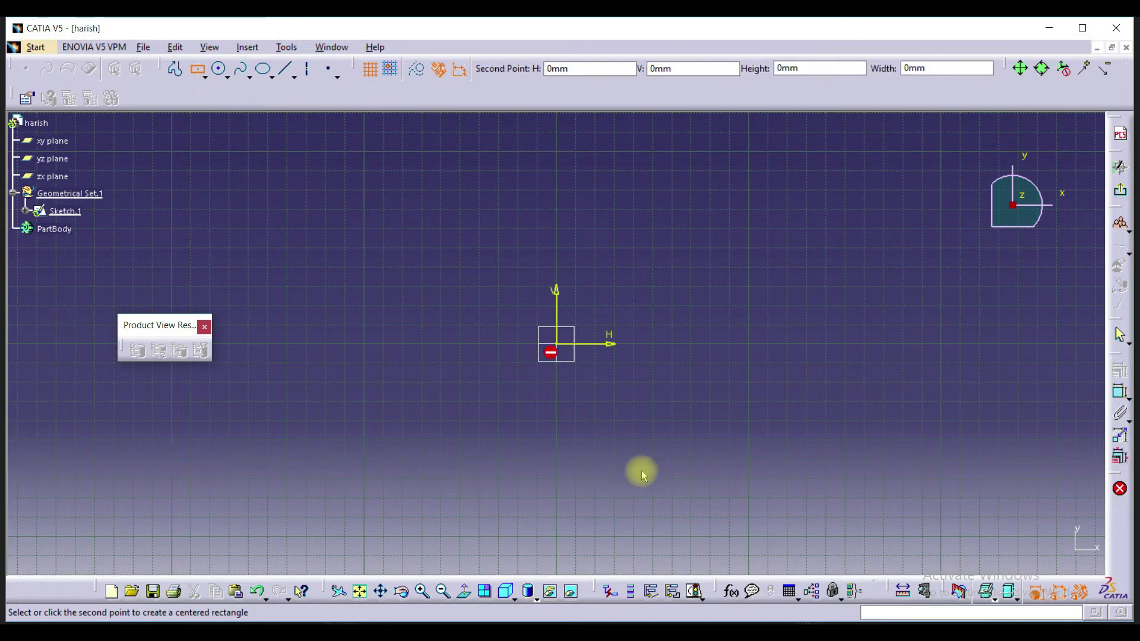
click(729, 458)
Apply a Fix constraint to the whole rectangle and exit the sketch
click(1117, 372)
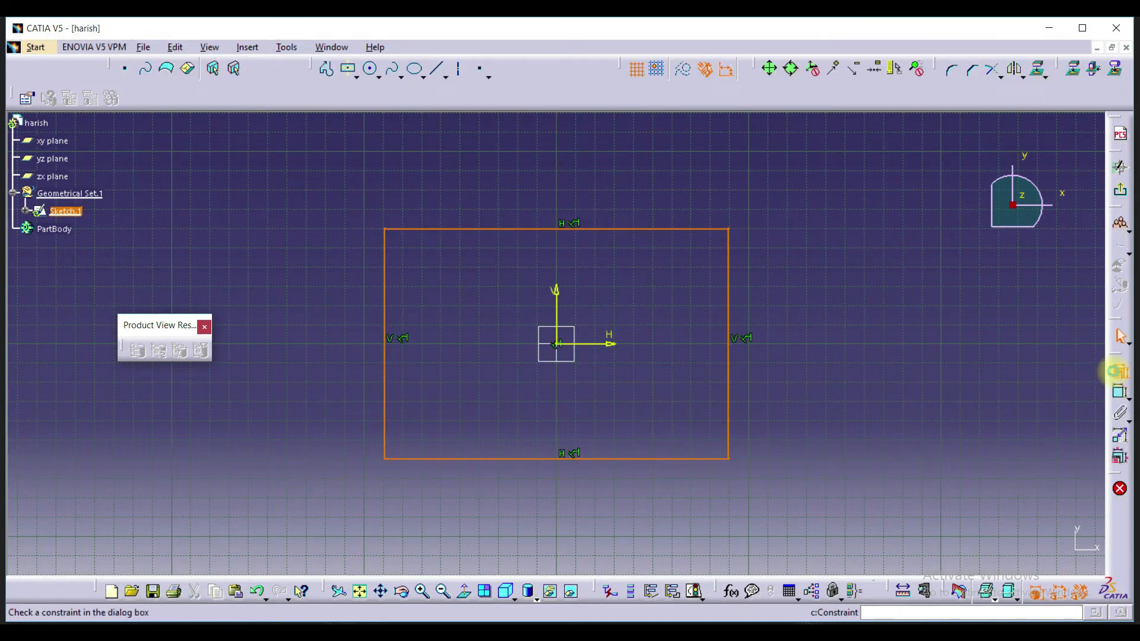
click(1030, 394)
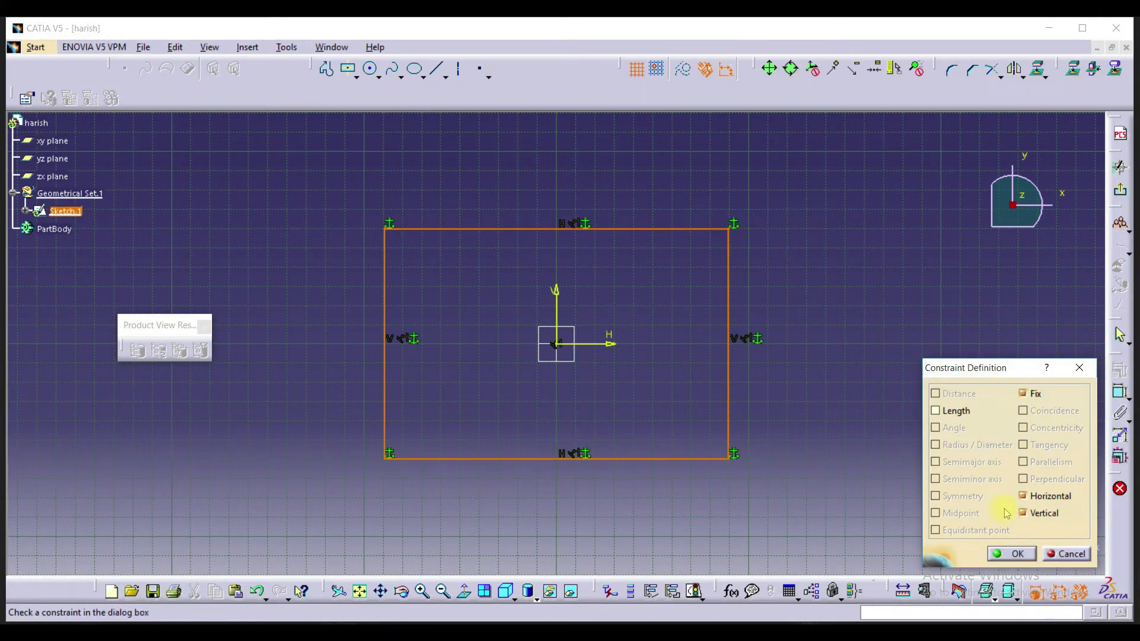
click(1009, 552)
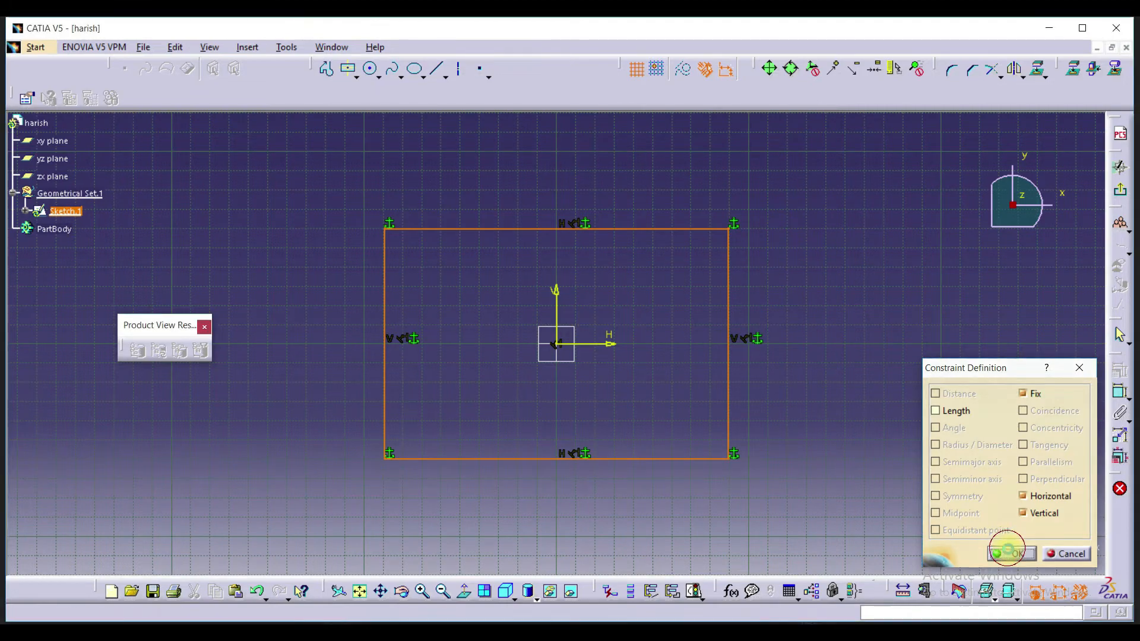
click(1118, 195)
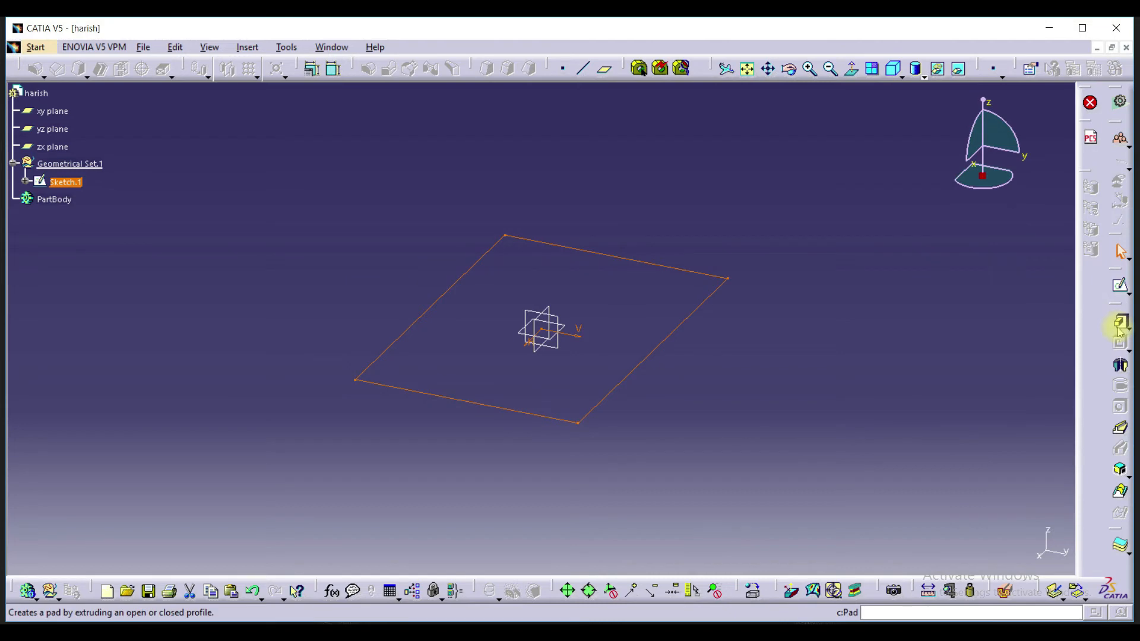
Extrude the rectangle sketch into a pad with a length of 20 mm
click(1118, 325)
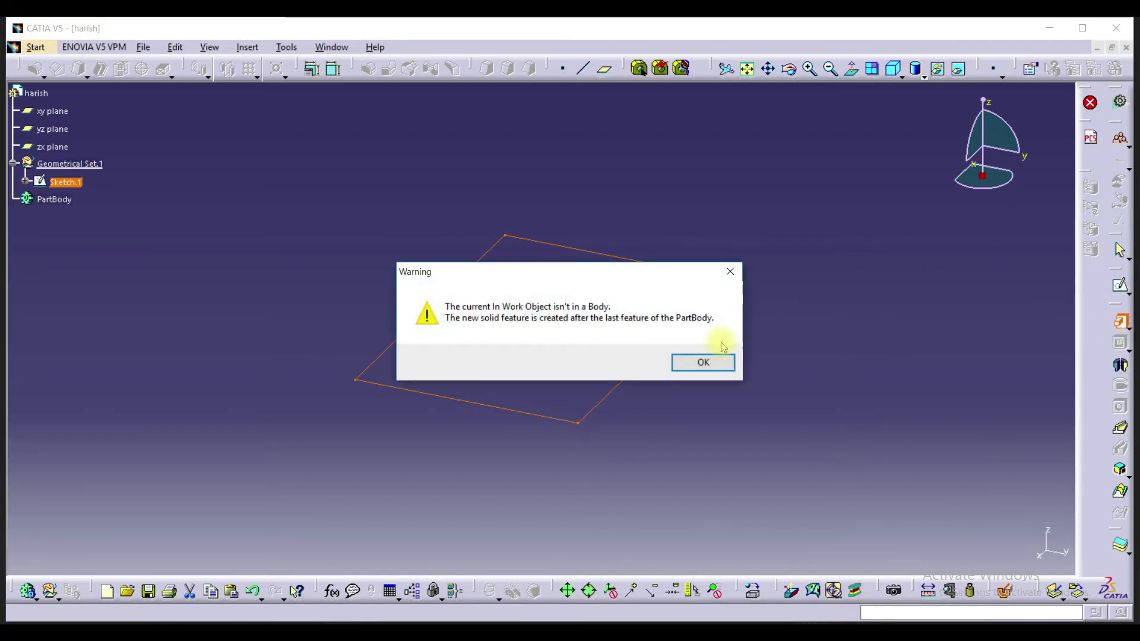
click(717, 360)
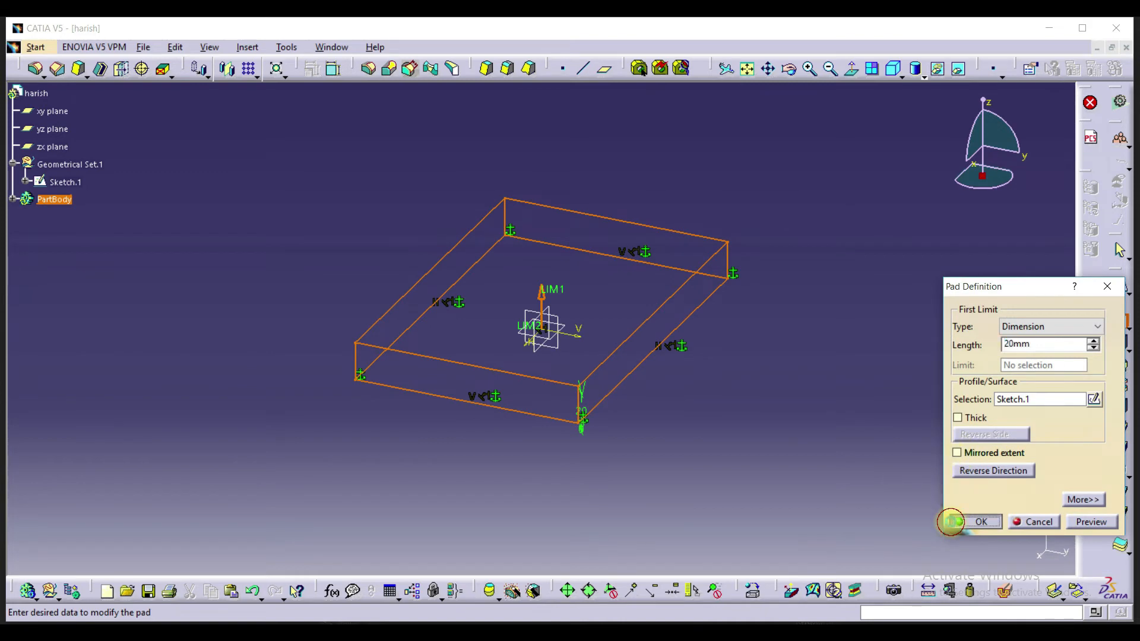
click(953, 522)
click(748, 295)
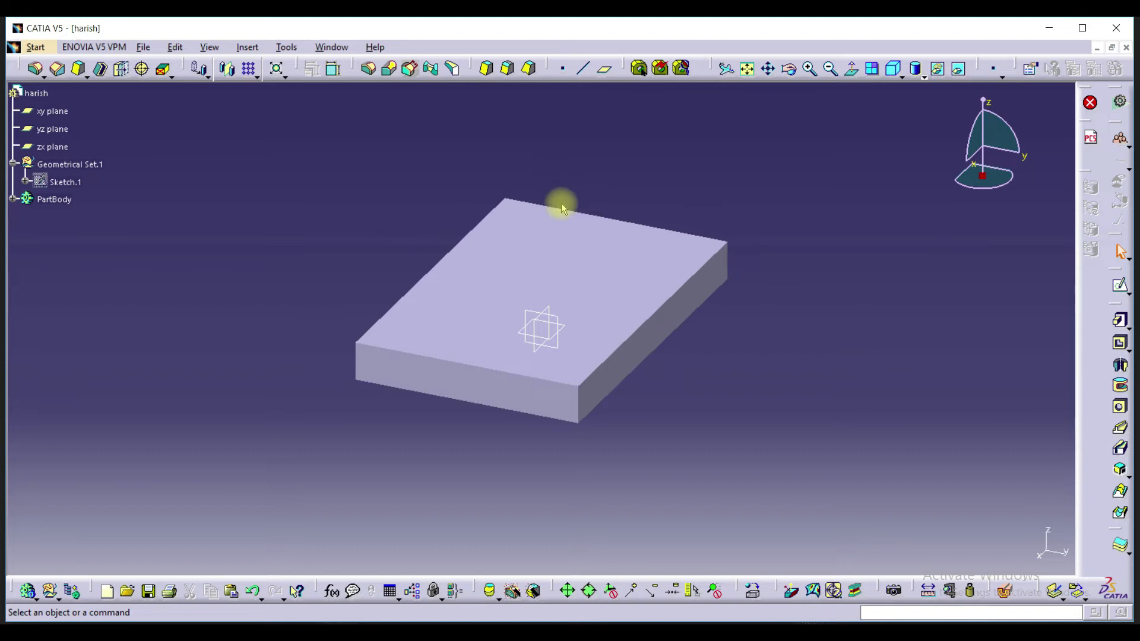
Sketch a smaller centered rectangle on the pad's upper face, centered at the origin and inside the face outline
click(593, 247)
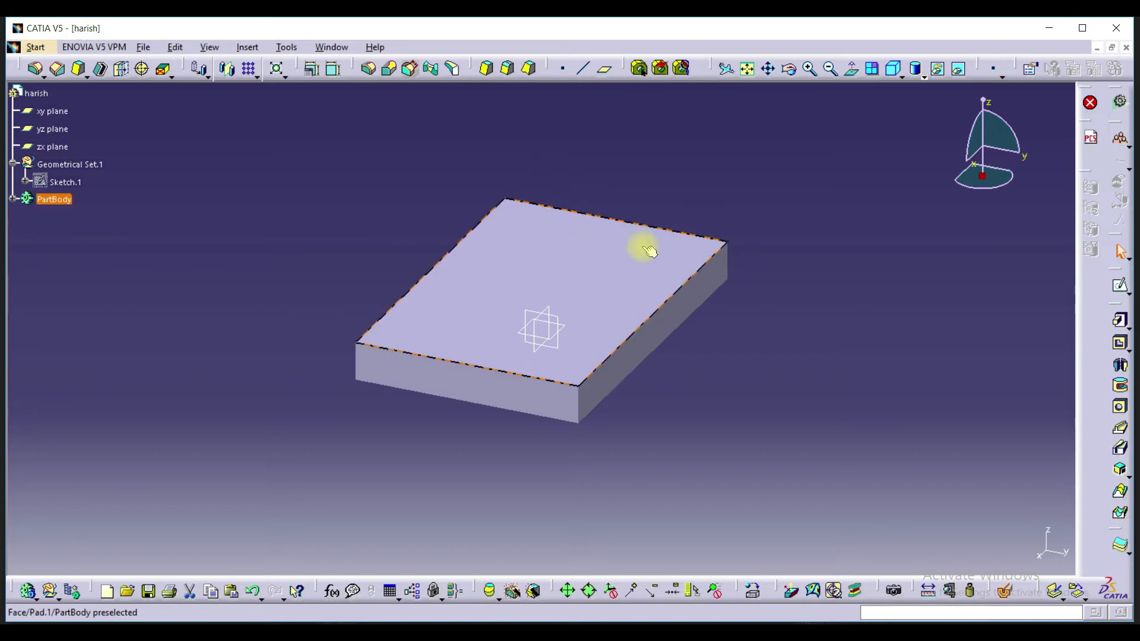
click(1121, 287)
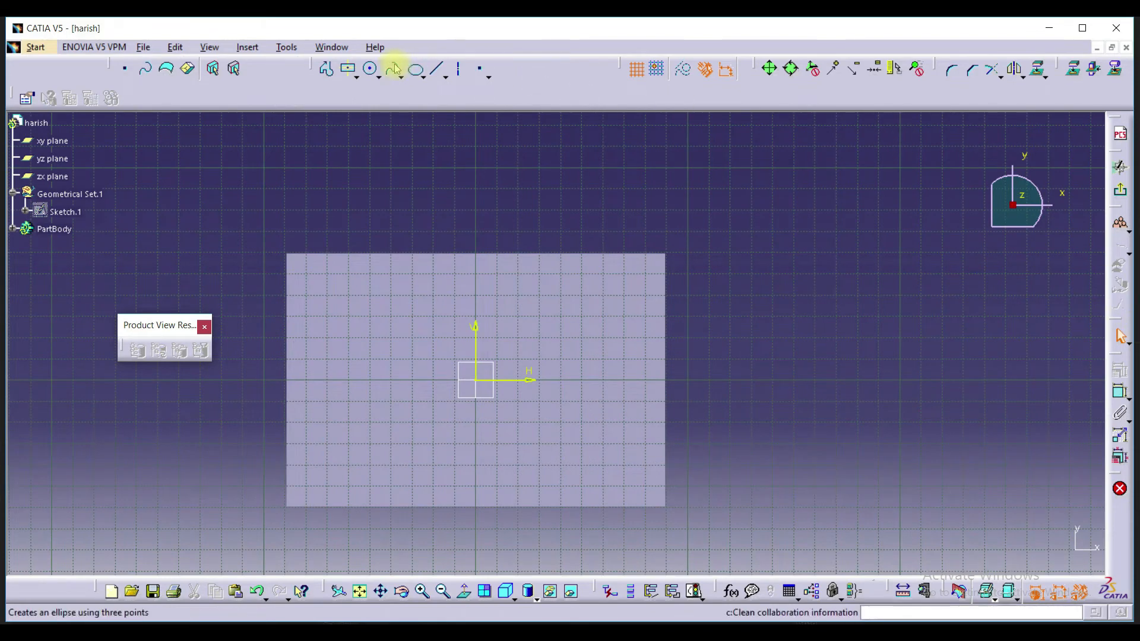
click(353, 74)
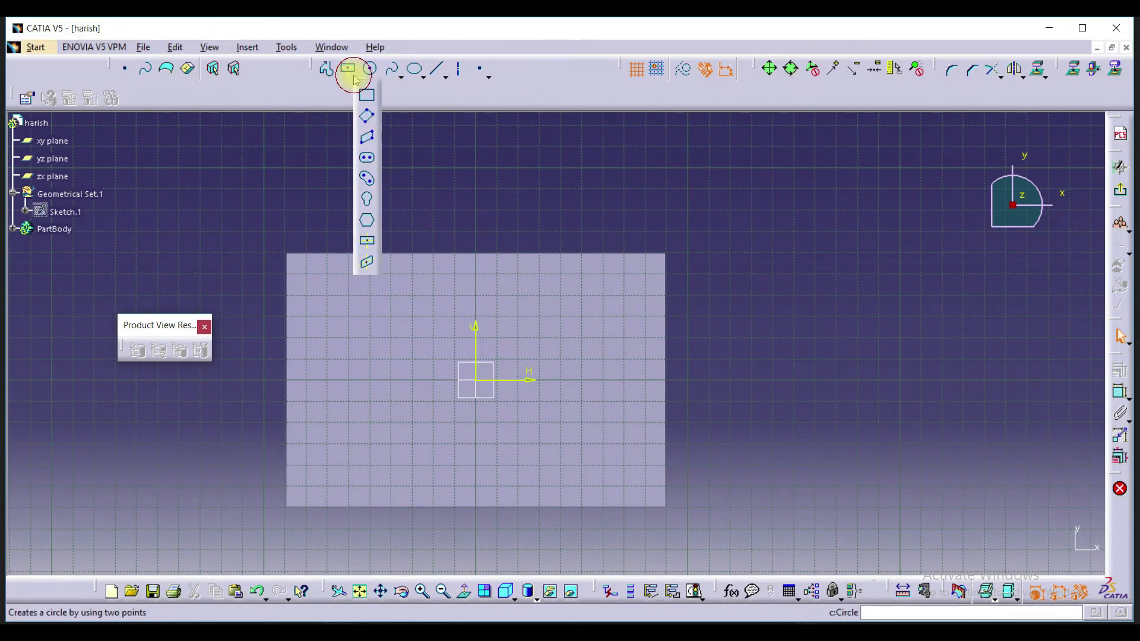
click(369, 261)
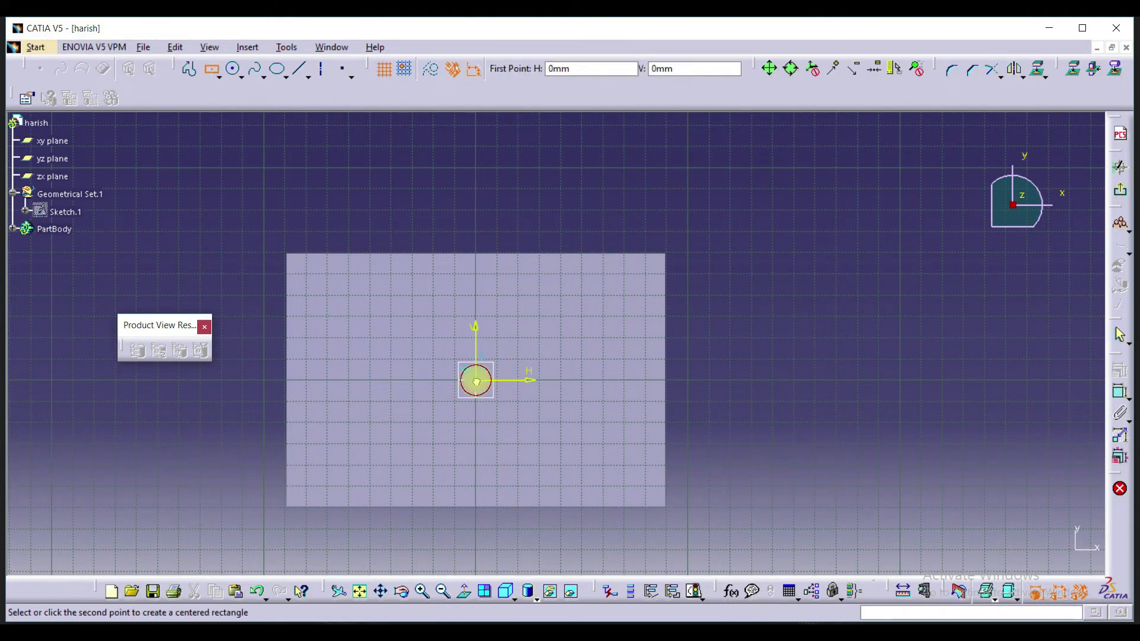
click(577, 451)
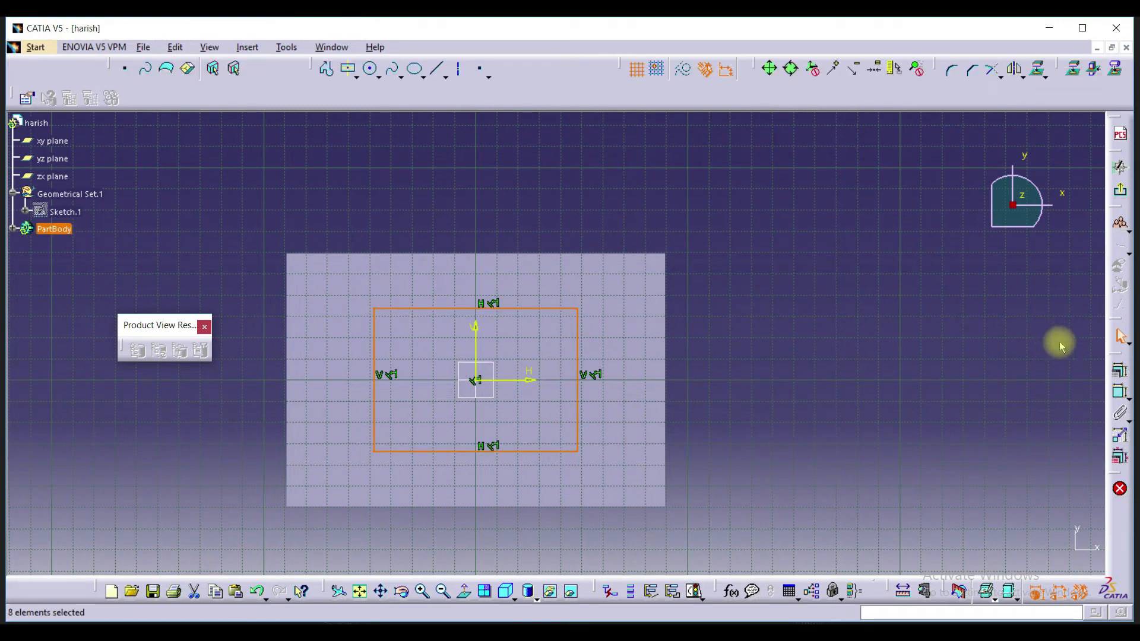
Apply a Fix constraint to the smaller rectangle and exit its sketch
click(1119, 371)
click(1022, 393)
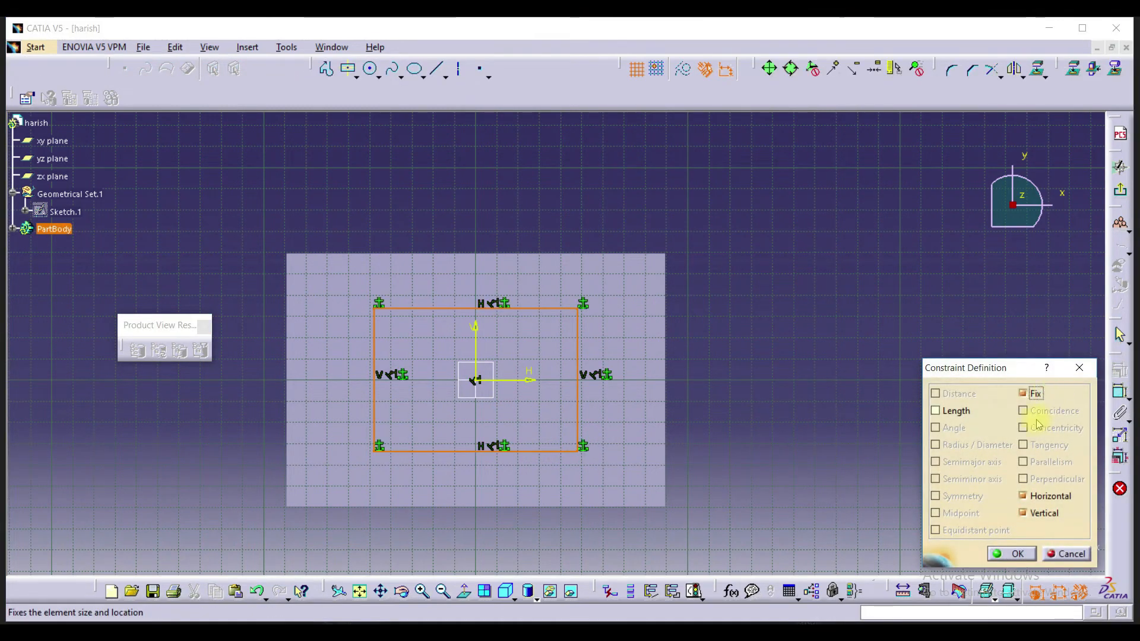
click(1010, 553)
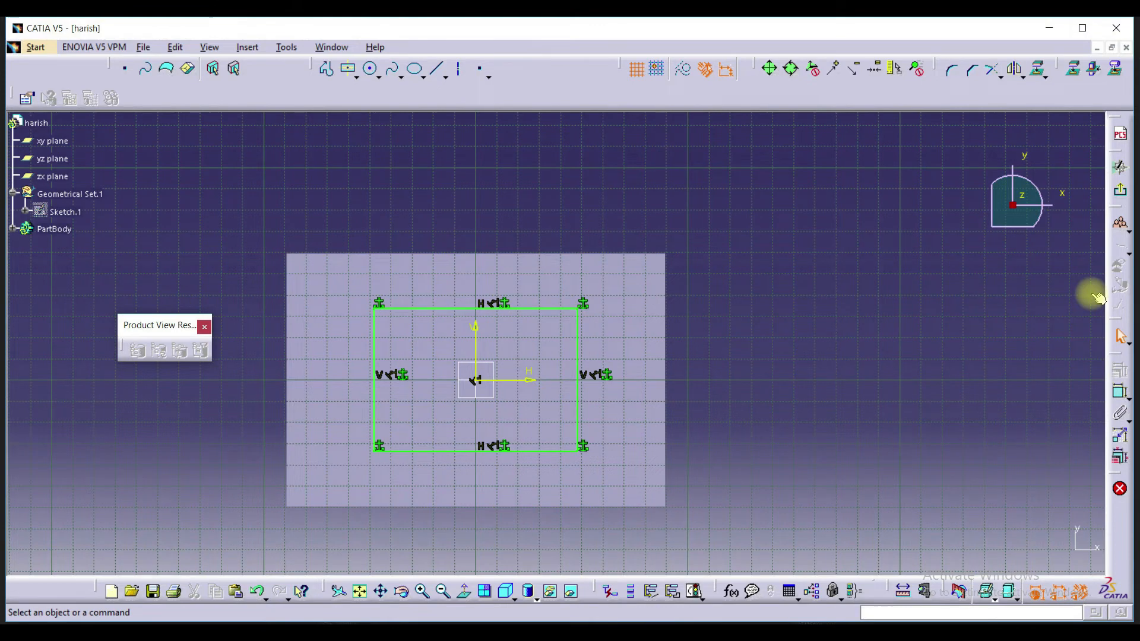
click(1123, 190)
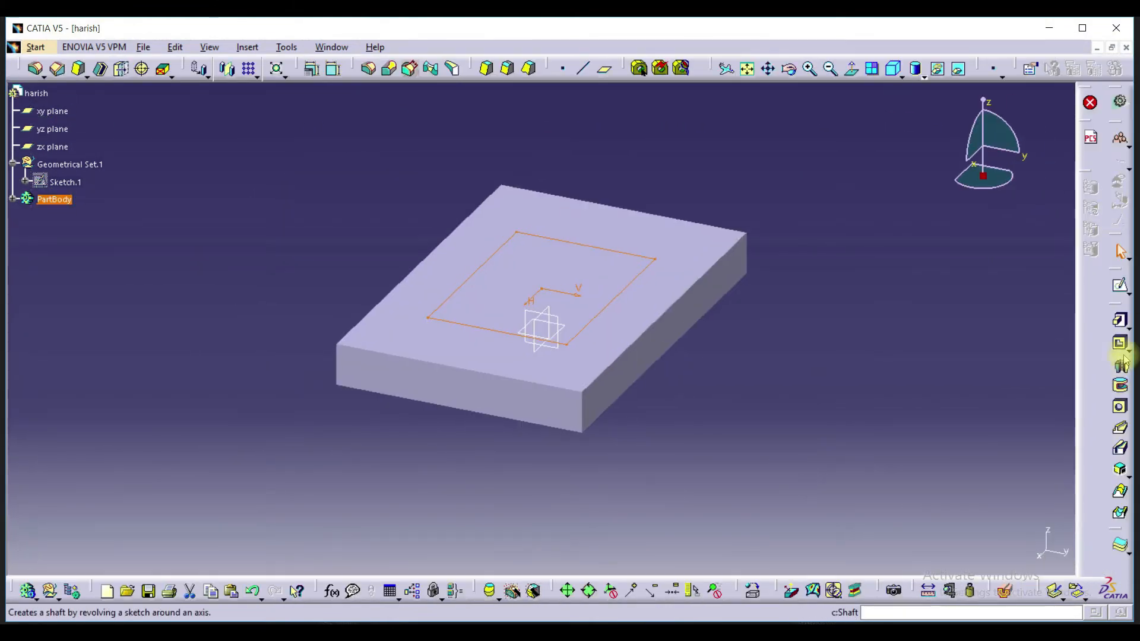
Cut a 20 mm deep pocket through the pad from the inner rectangle sketch, previewing it first
click(1120, 343)
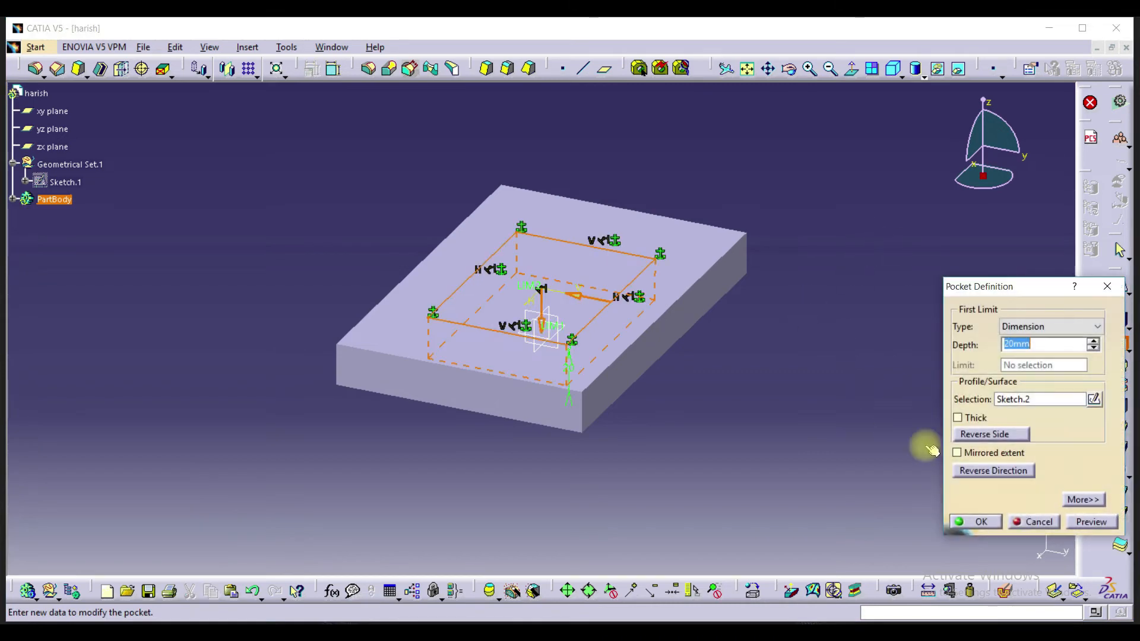
click(1092, 522)
click(977, 521)
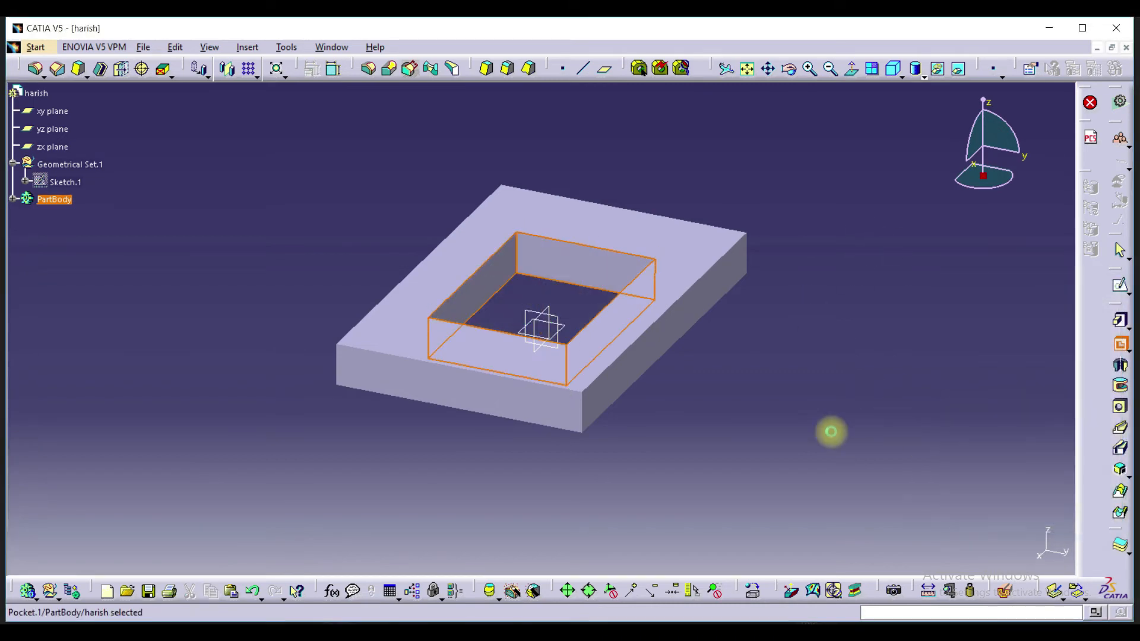
click(888, 333)
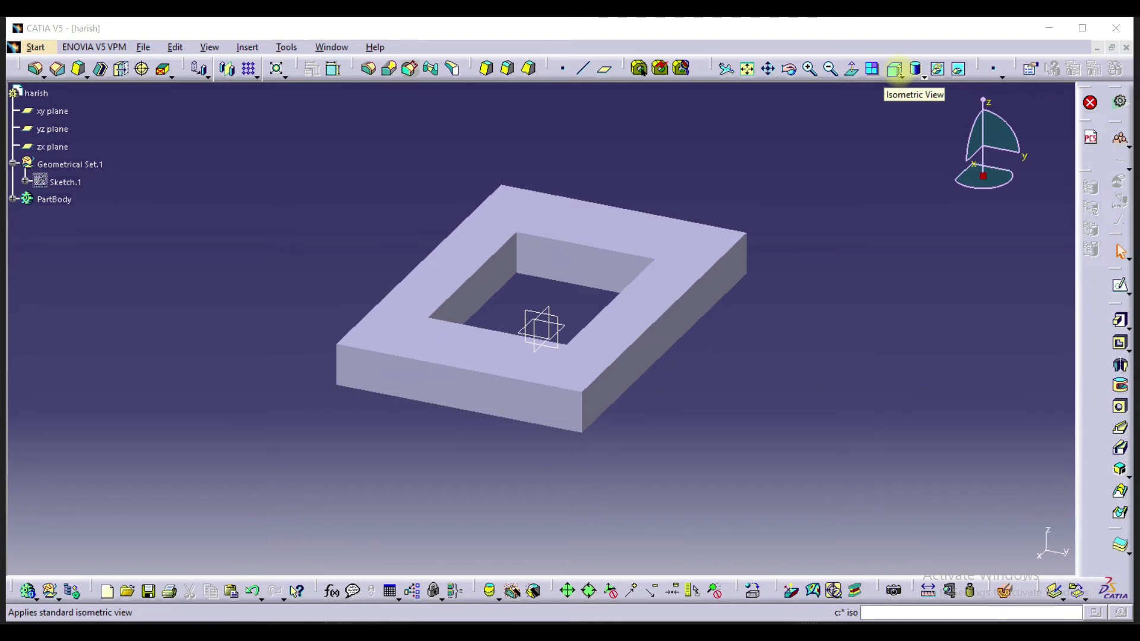
Examine the part in the standard isometric, front, back, left, right, top and bottom views
click(895, 70)
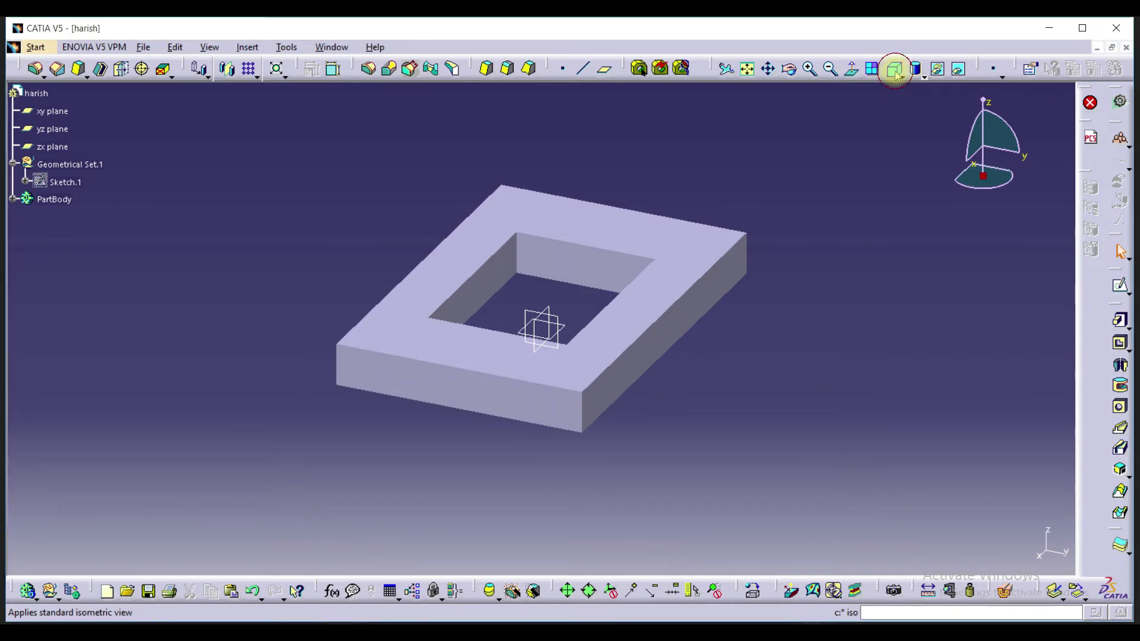
click(902, 81)
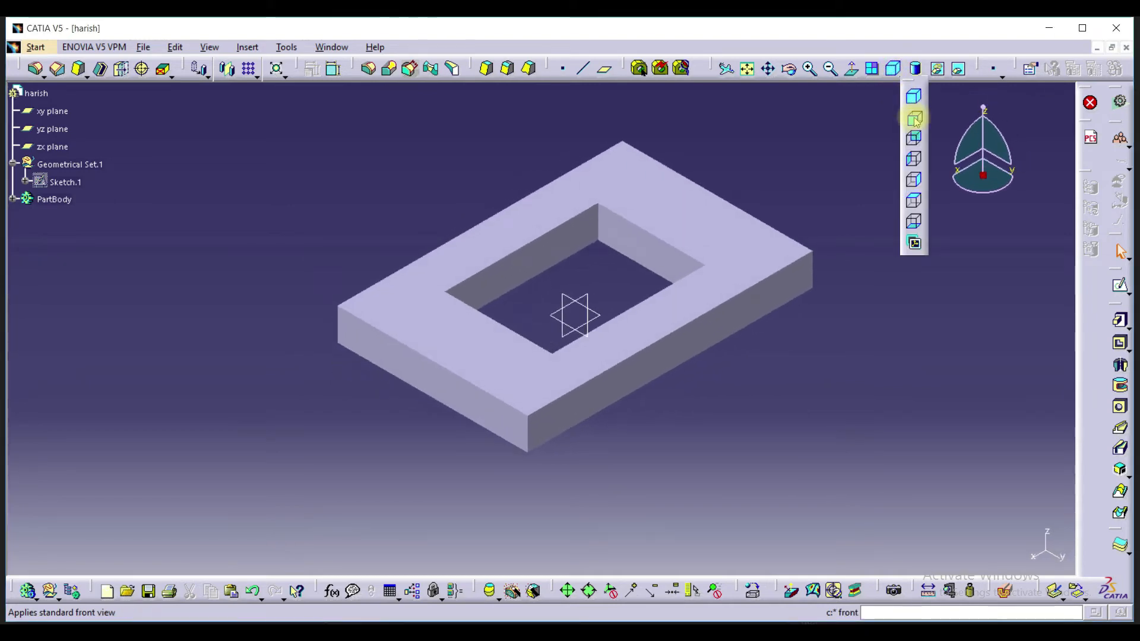
click(915, 119)
click(902, 80)
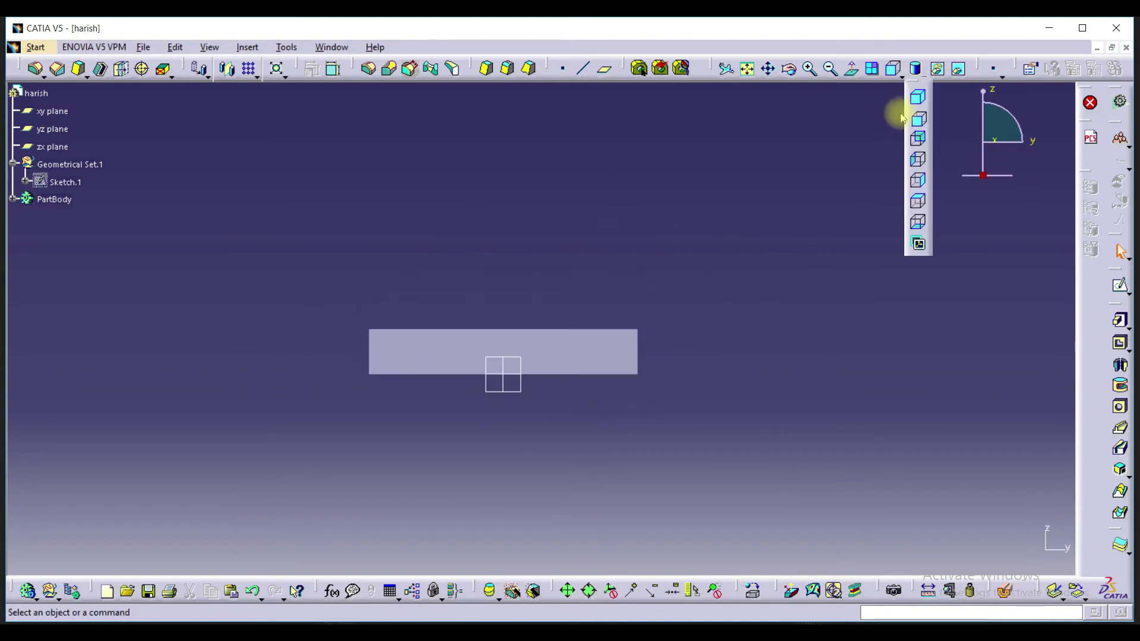
click(914, 117)
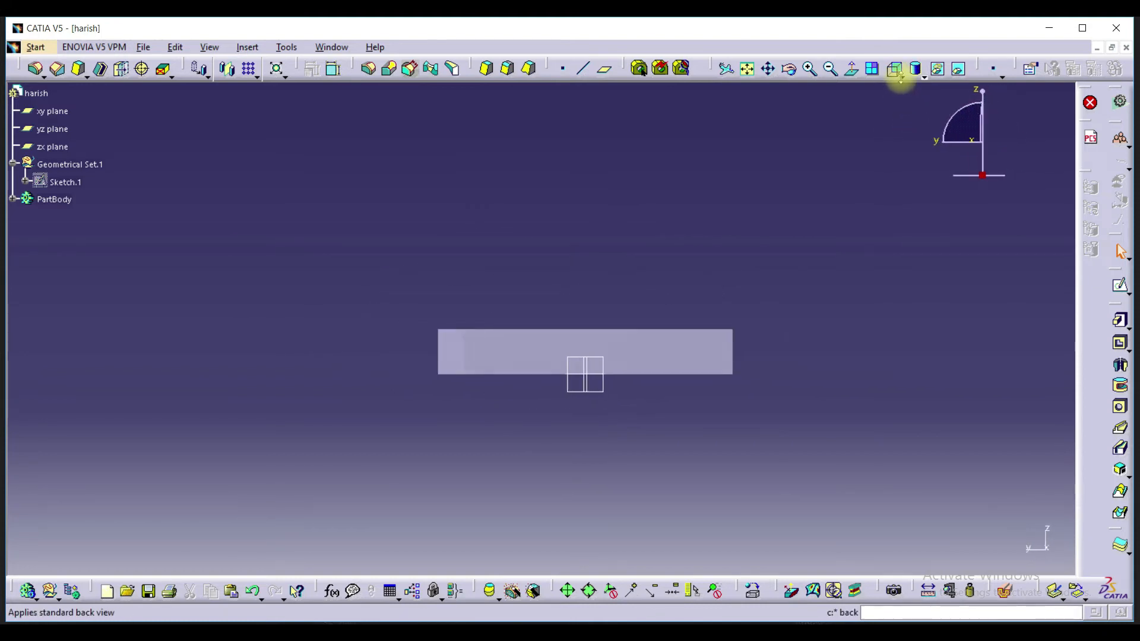
click(902, 80)
click(914, 120)
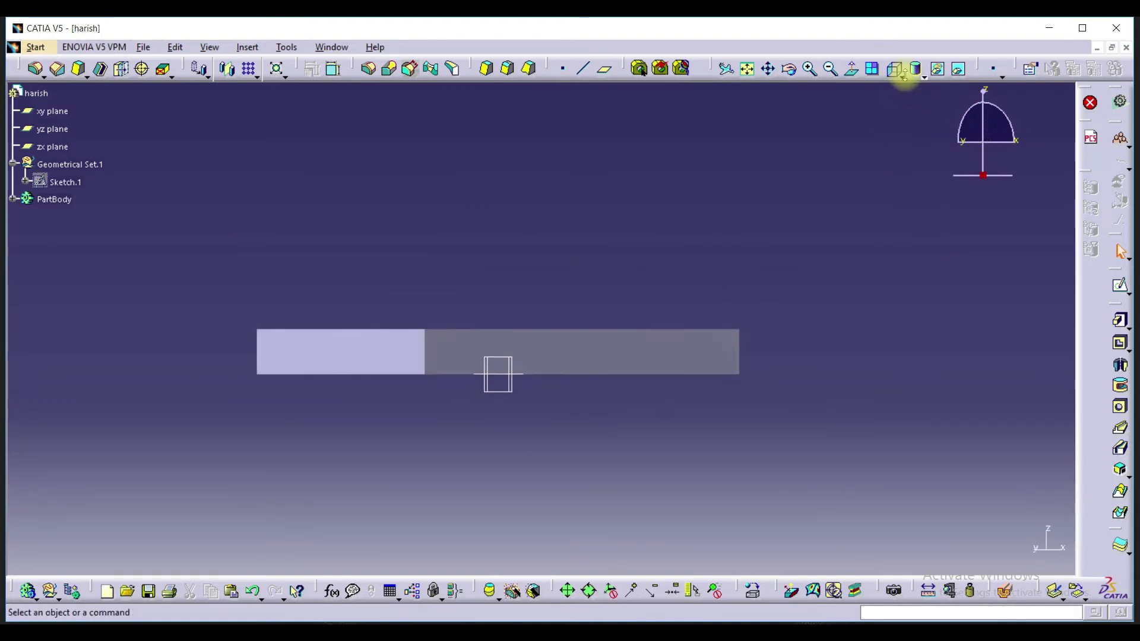
click(903, 75)
click(917, 176)
click(902, 76)
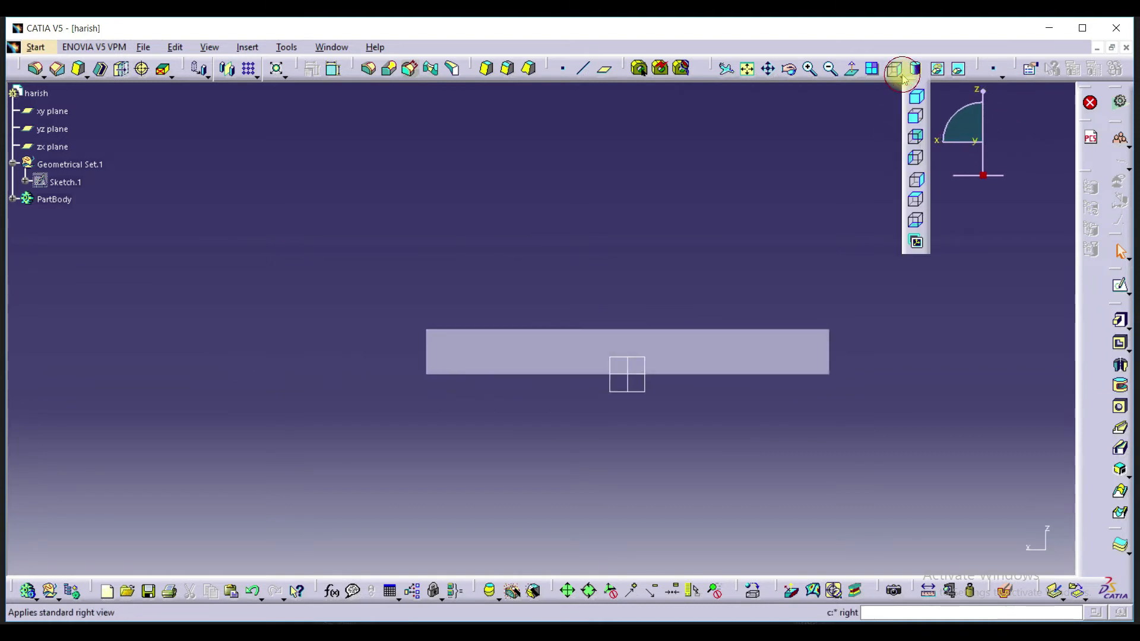
click(917, 203)
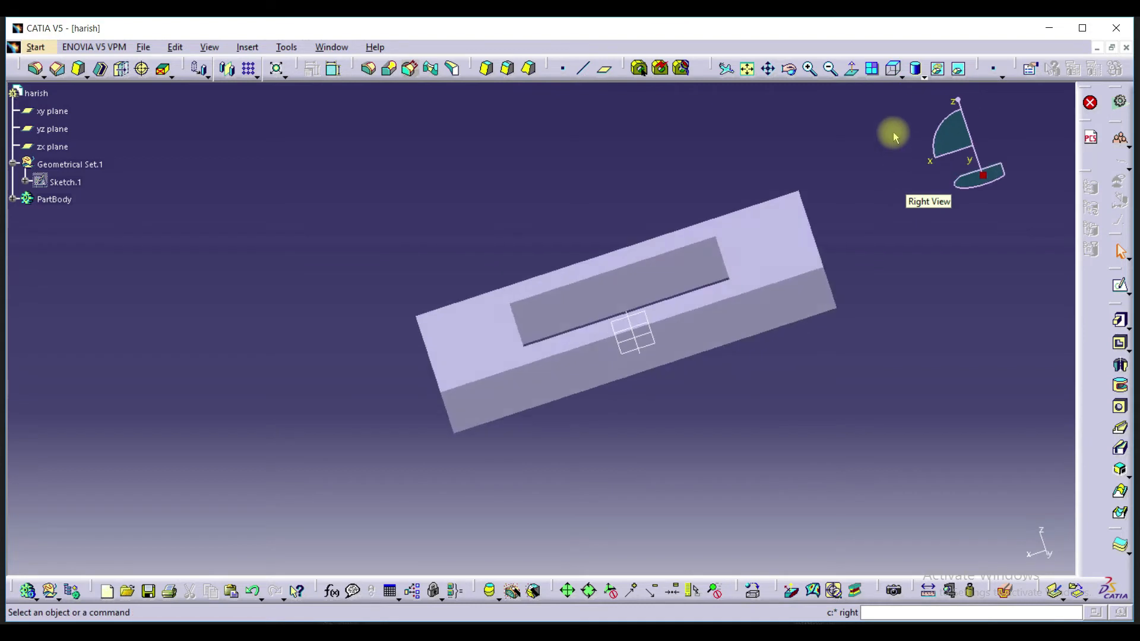
click(906, 78)
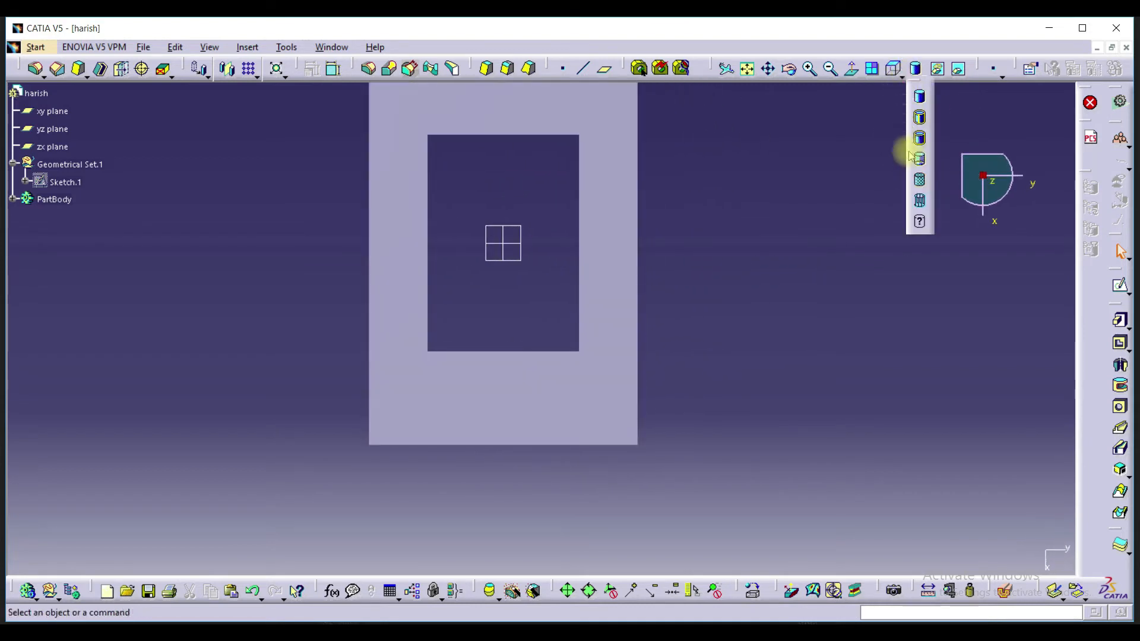
click(901, 75)
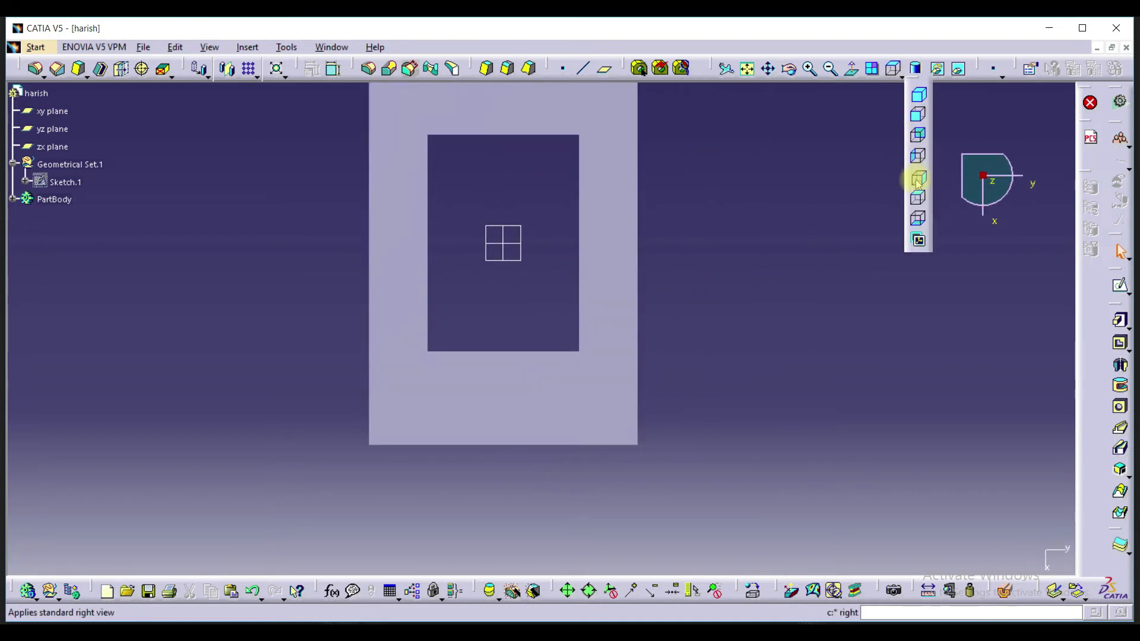
click(917, 219)
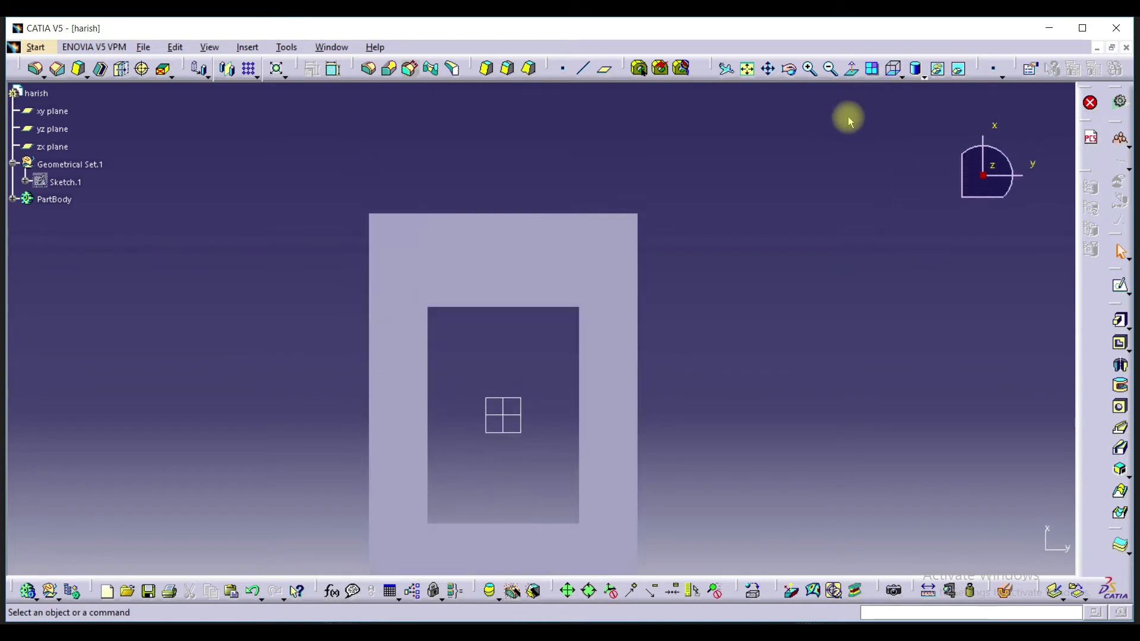
Show the part in four simultaneous views and reposition the model within the individual views
click(873, 69)
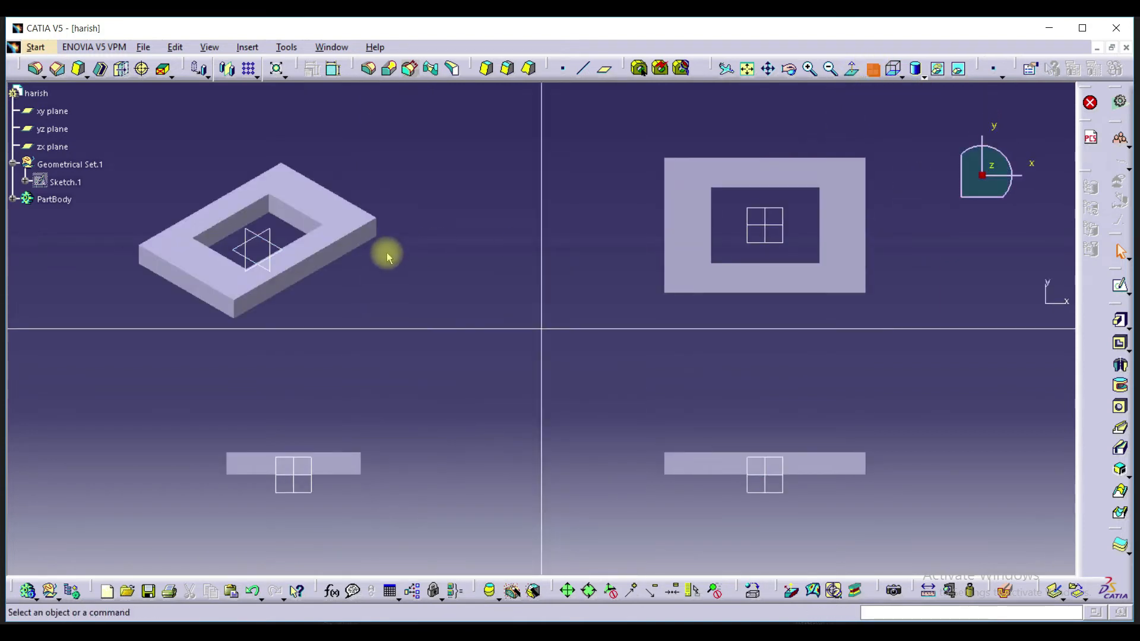
middle_drag(856, 412, 882, 403)
middle_drag(982, 177, 960, 200)
middle_drag(467, 198, 503, 195)
middle_drag(409, 379, 387, 423)
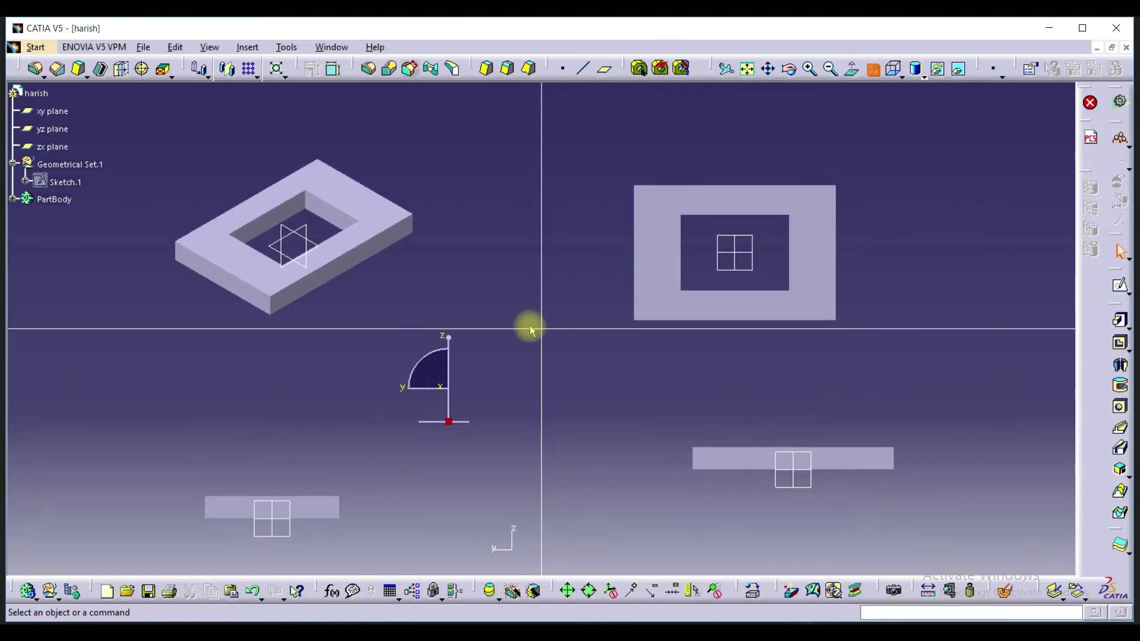
Switch back from the four-view layout to a single view and show the part in the standard isometric view
click(872, 73)
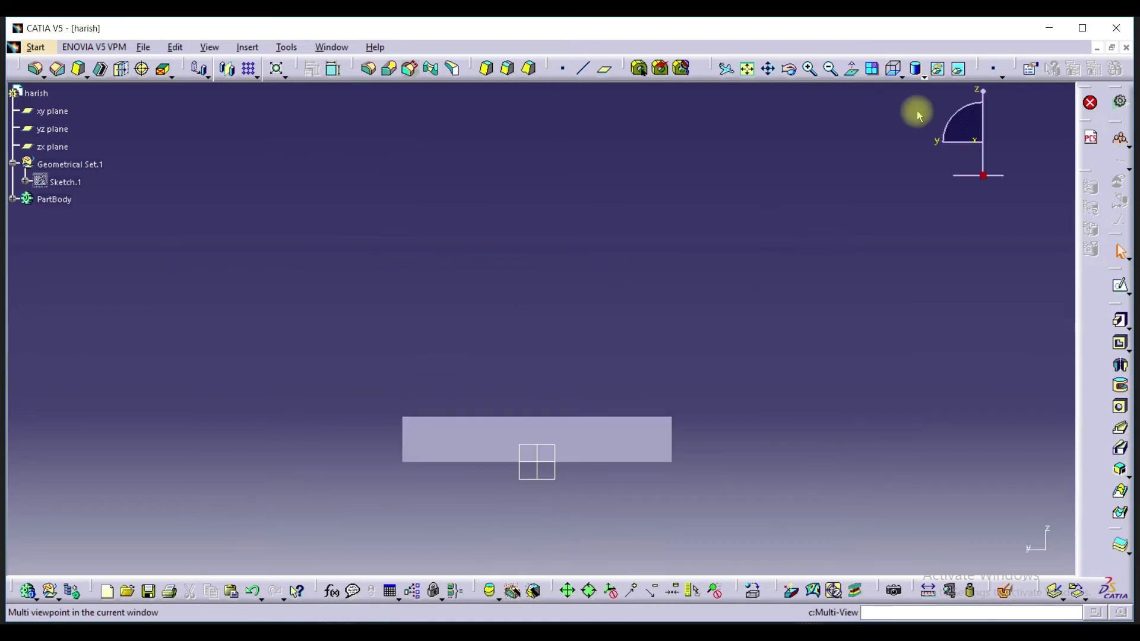
click(897, 72)
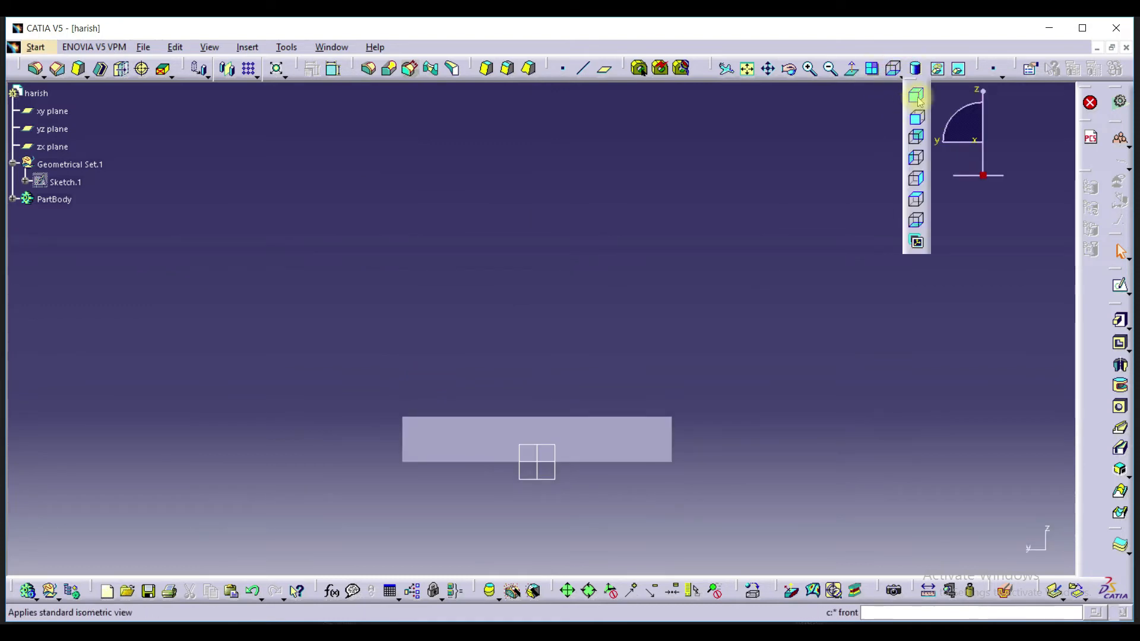
click(918, 100)
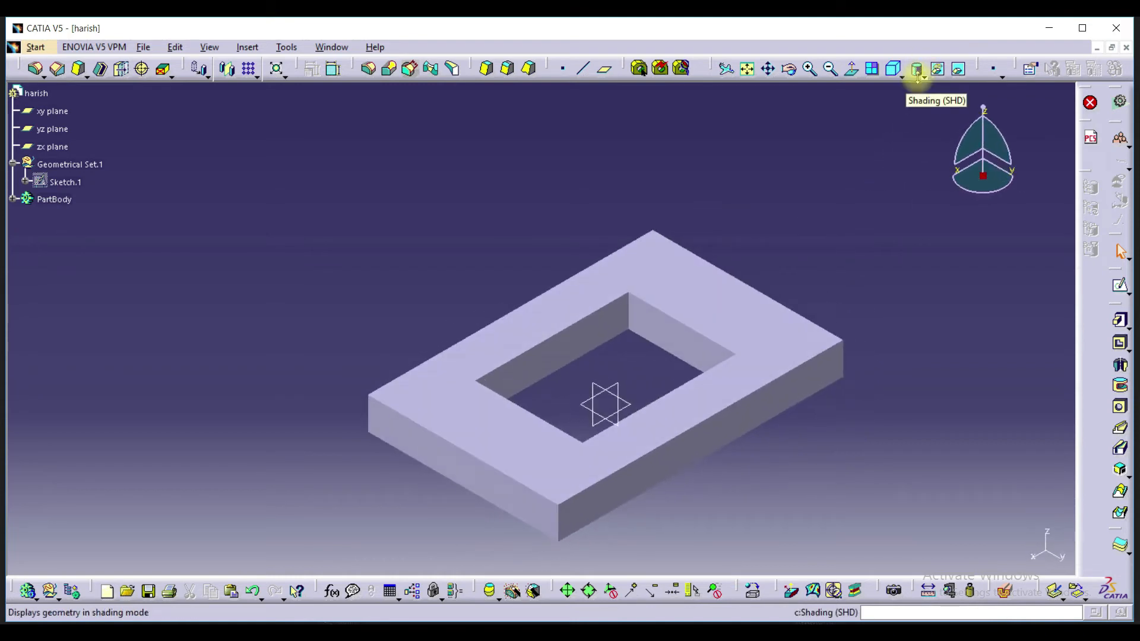
Examine the part in the Shading, Shading with Edges, Shading with Edges without Smooth Edges, and Shading with Edges and Hidden Edges modes
click(923, 76)
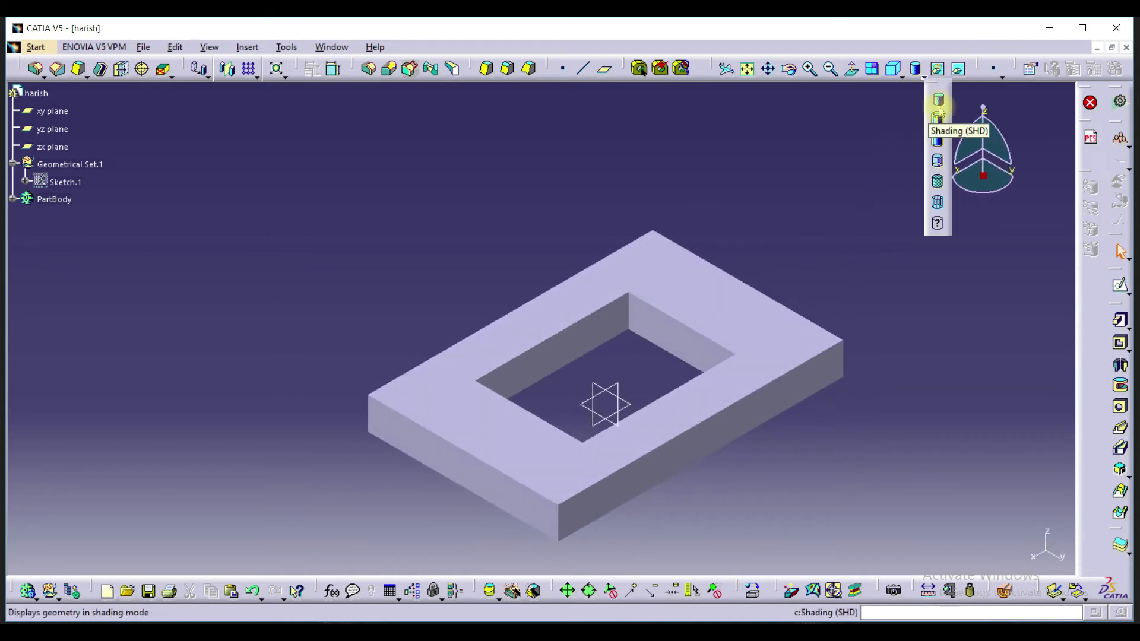
click(938, 101)
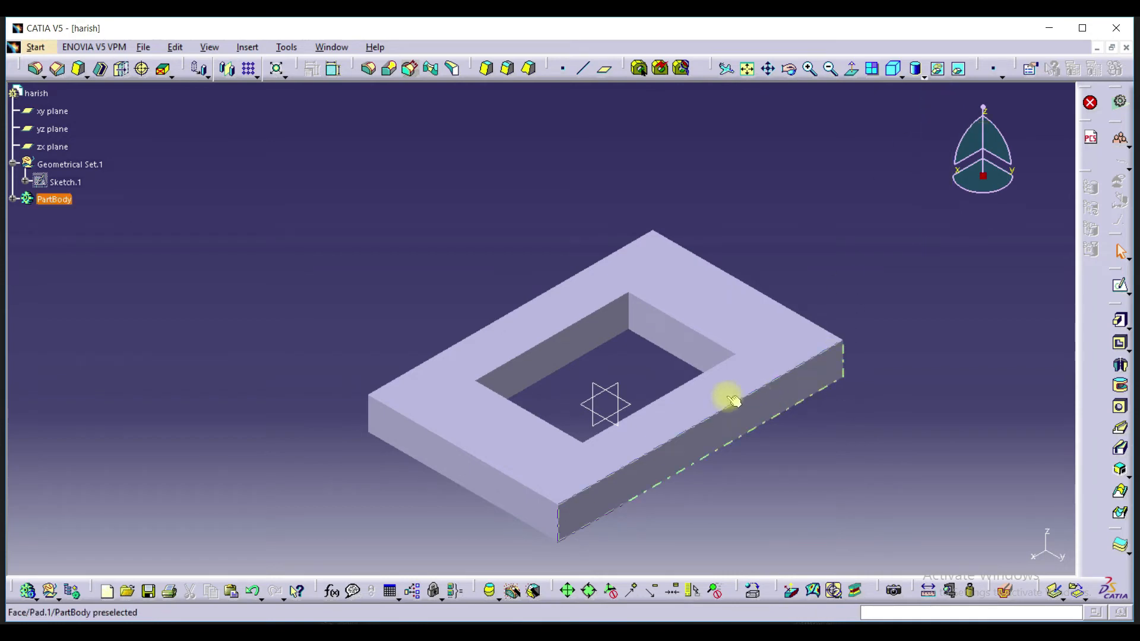
click(923, 75)
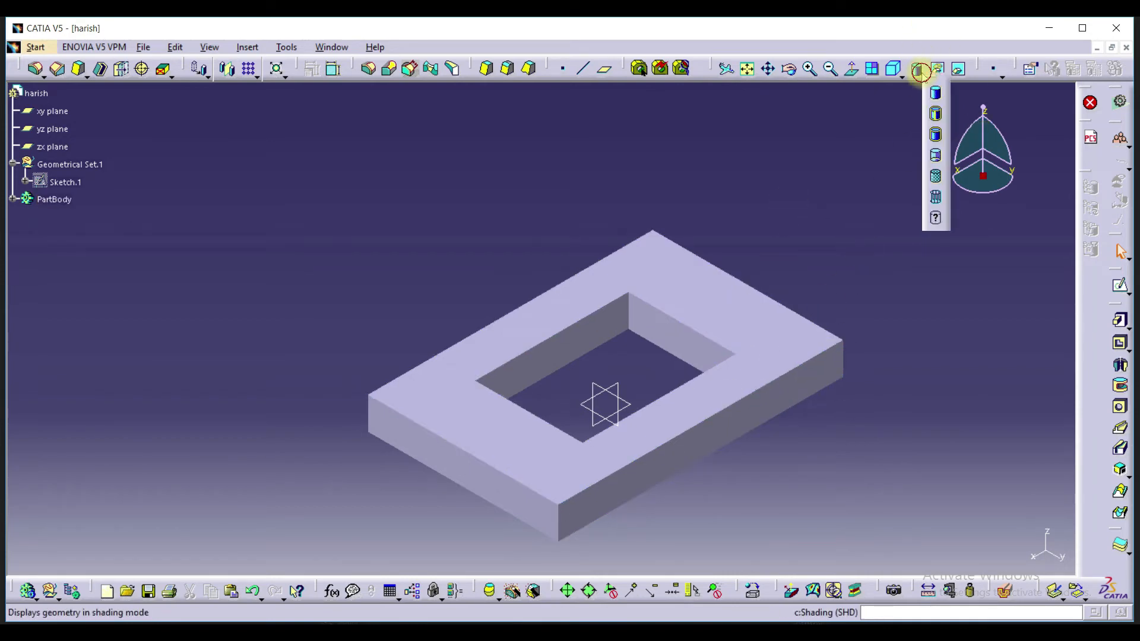
click(937, 117)
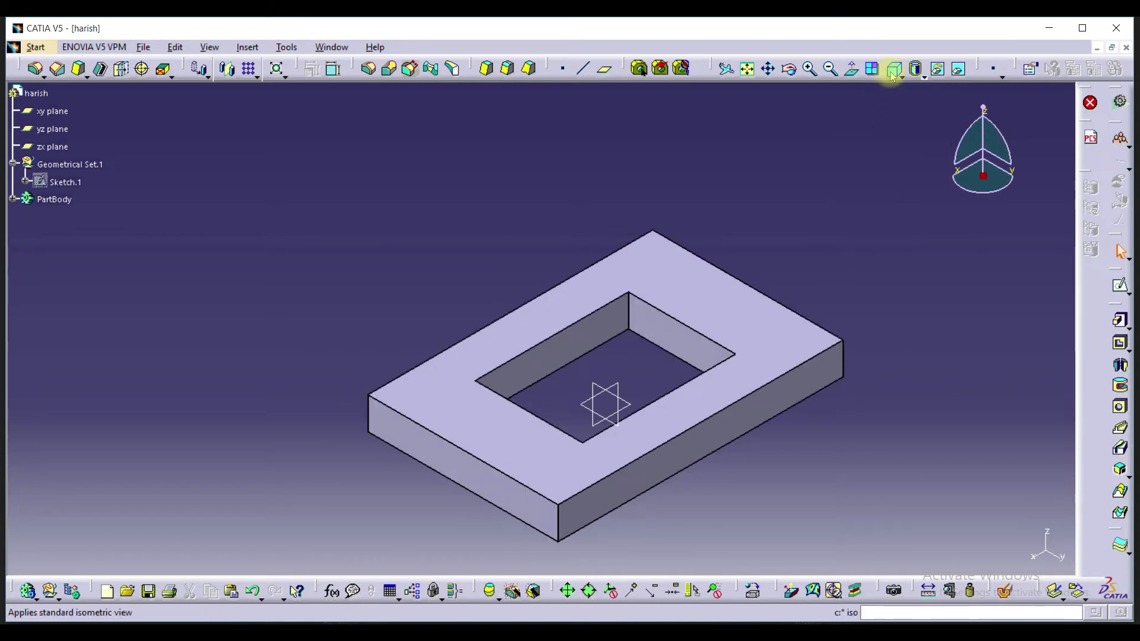
click(922, 79)
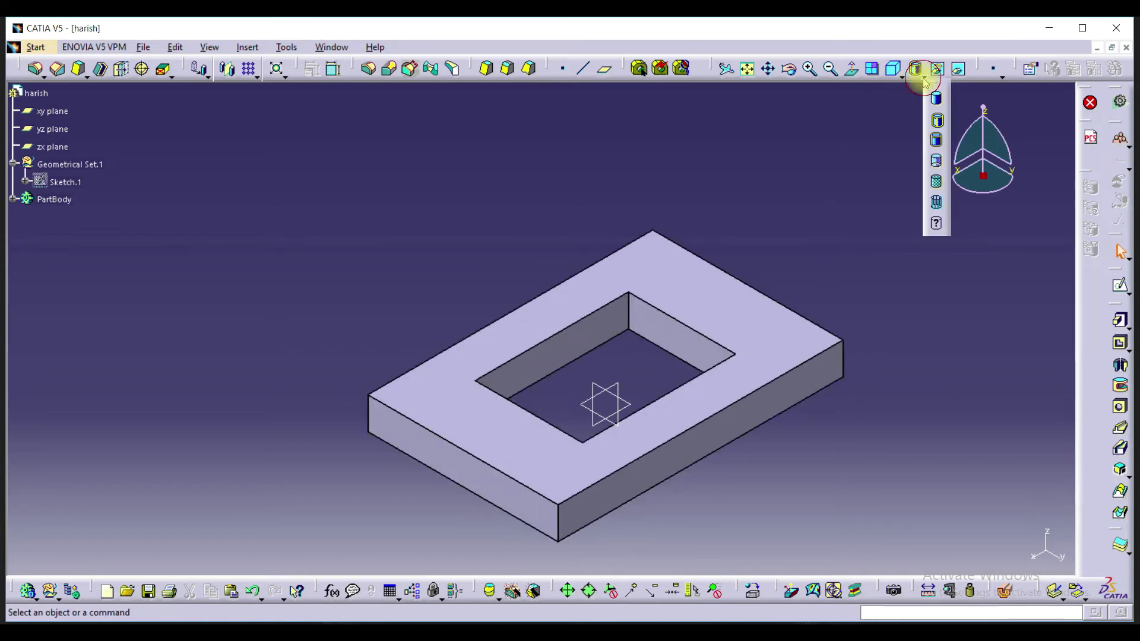
click(937, 141)
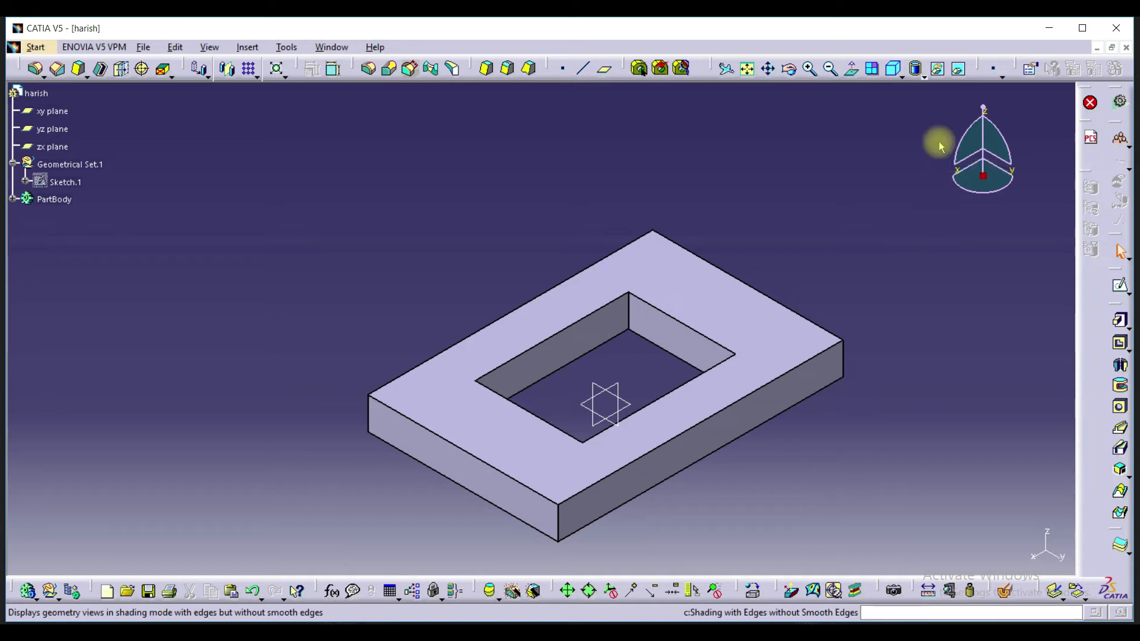
click(922, 79)
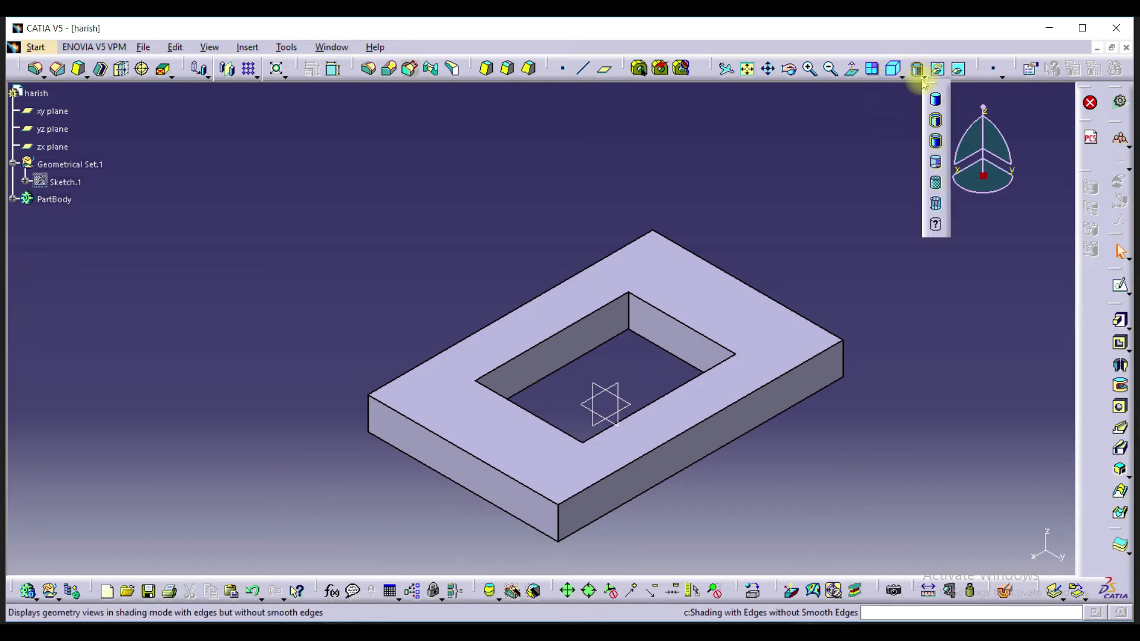
click(937, 163)
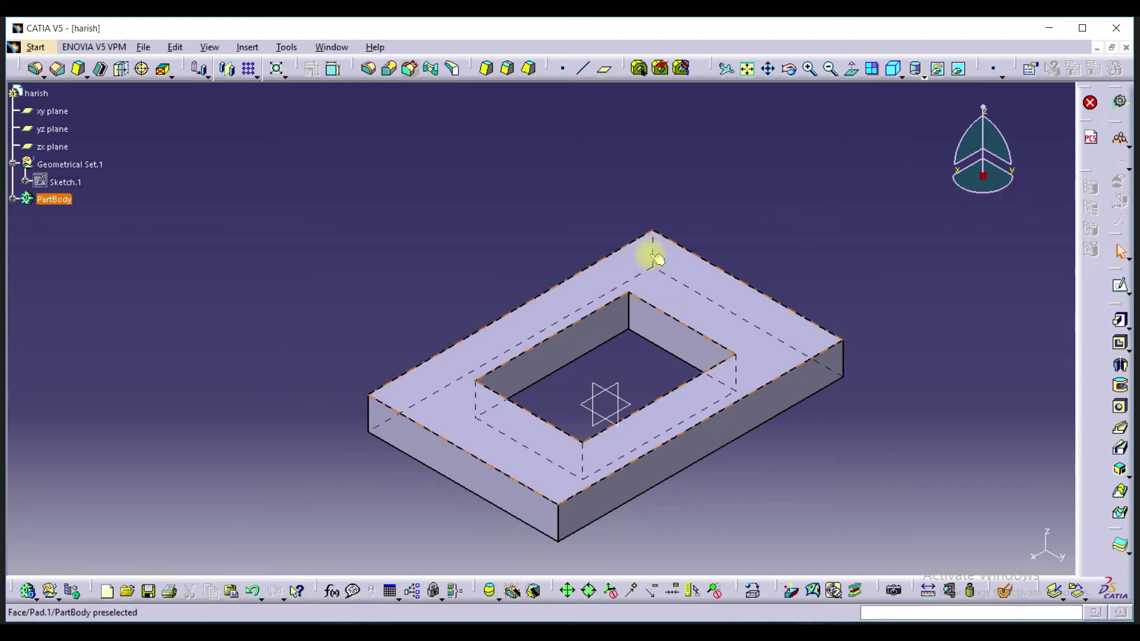
Display the part in Shading with Material and Wireframe modes, and set the render style back to Shading with Edges
click(923, 77)
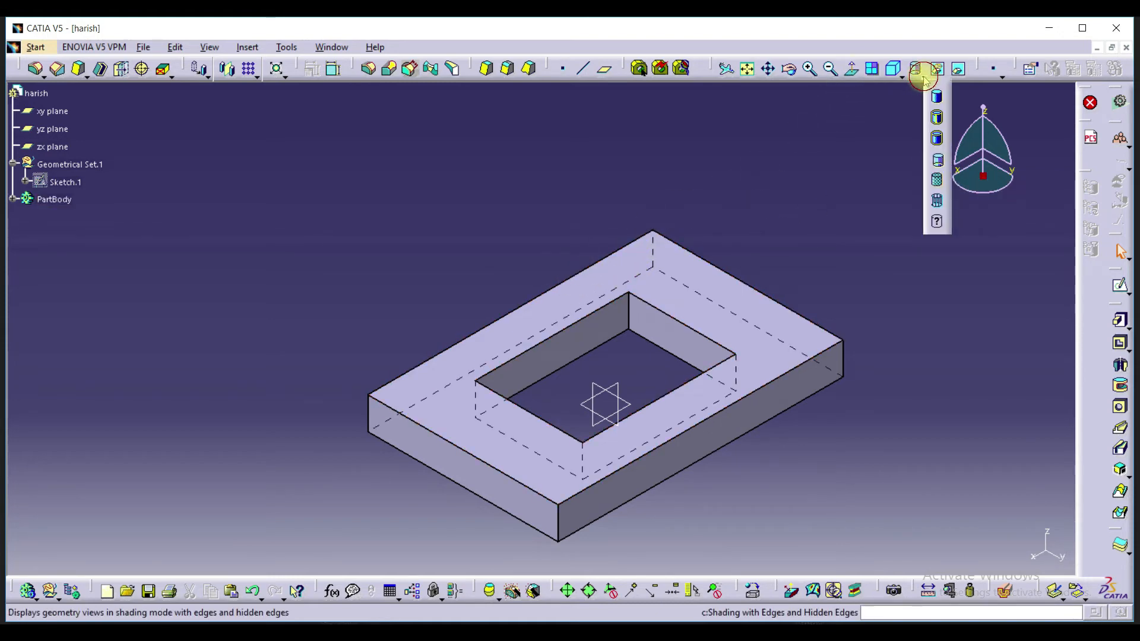
click(938, 182)
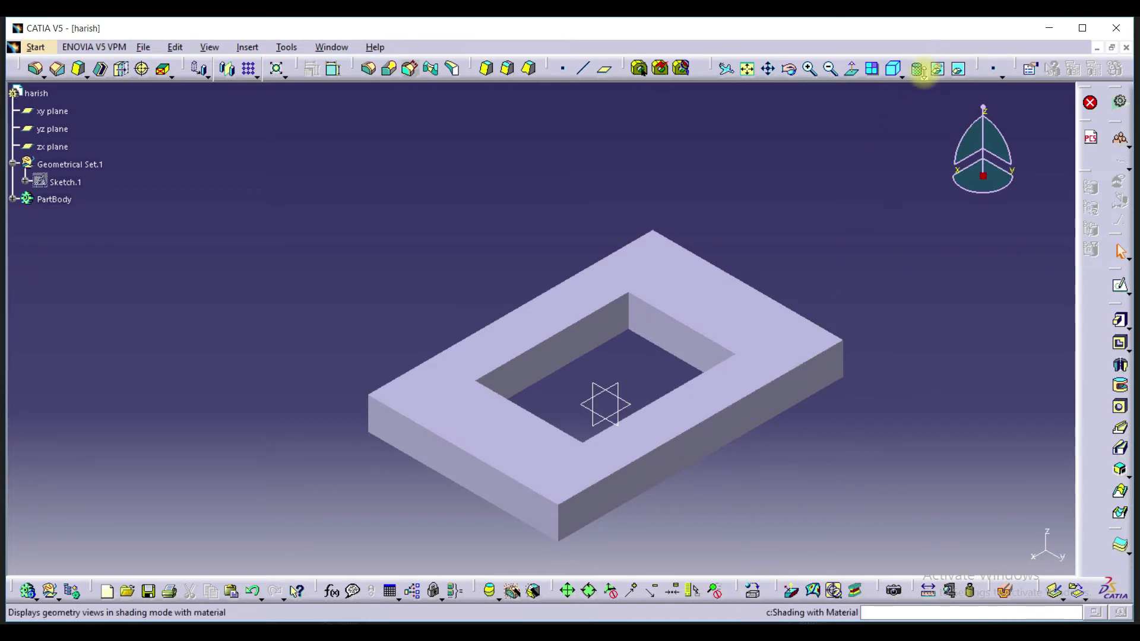
click(923, 76)
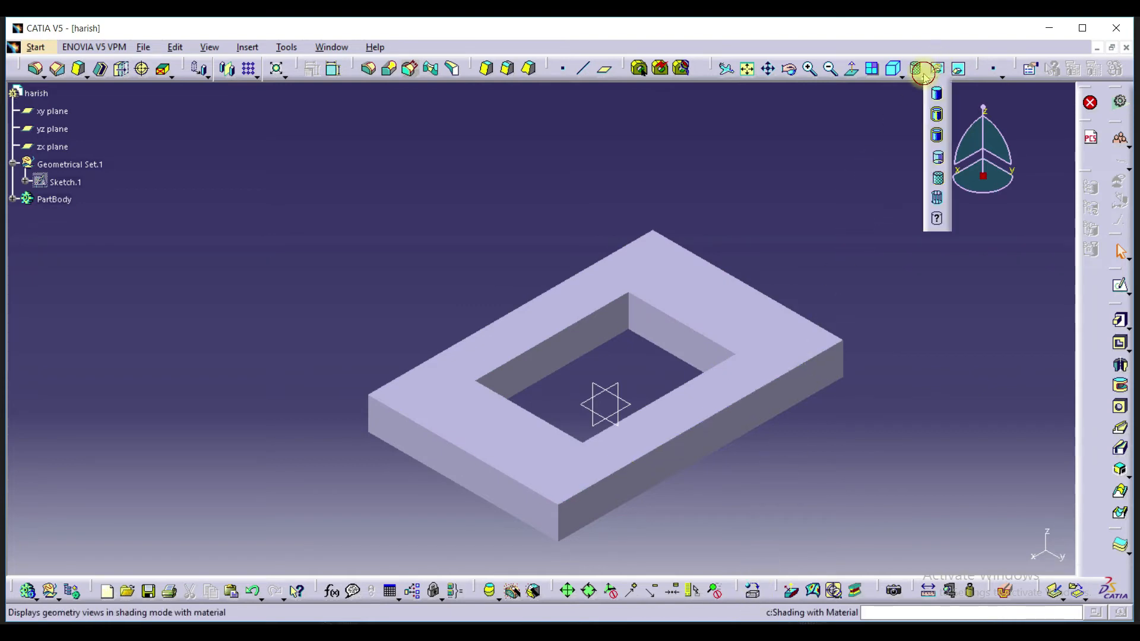
click(937, 202)
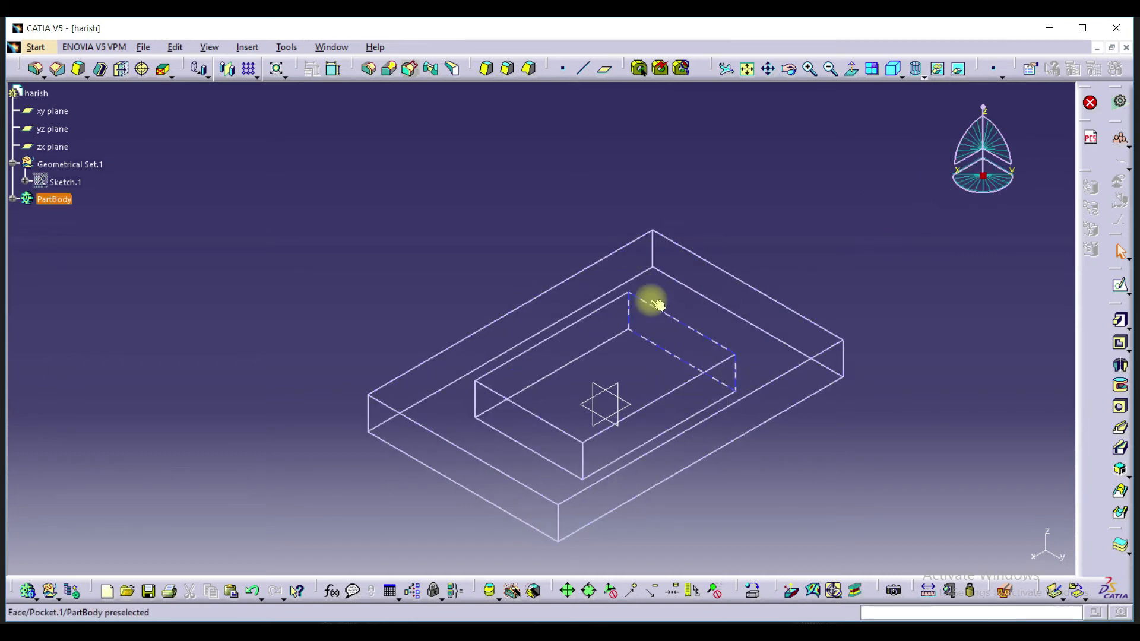
click(937, 70)
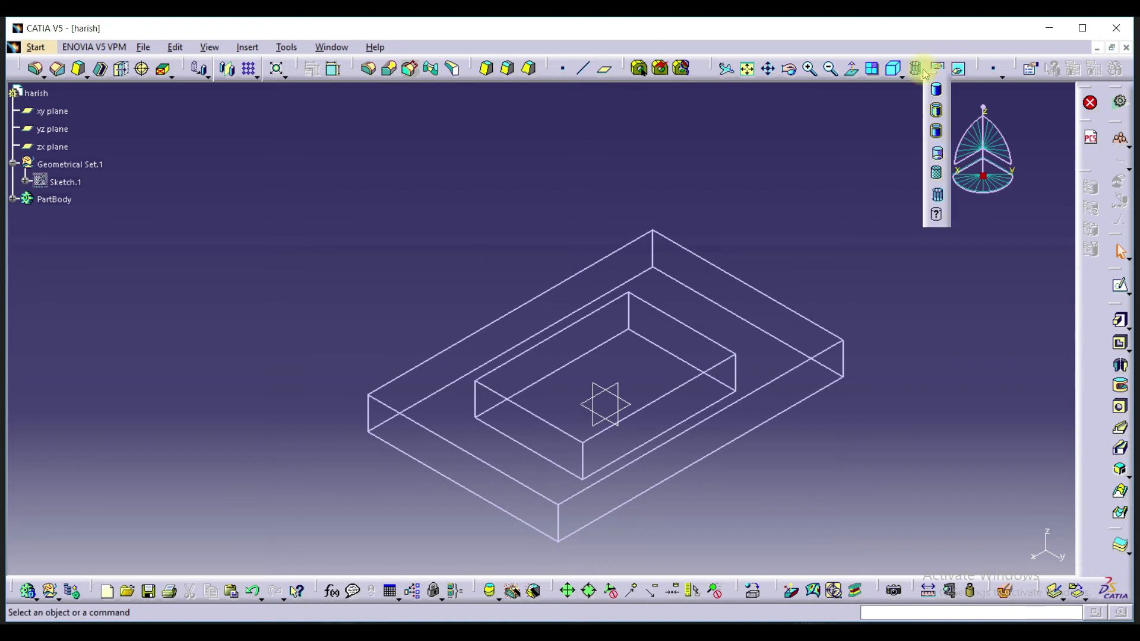
click(936, 110)
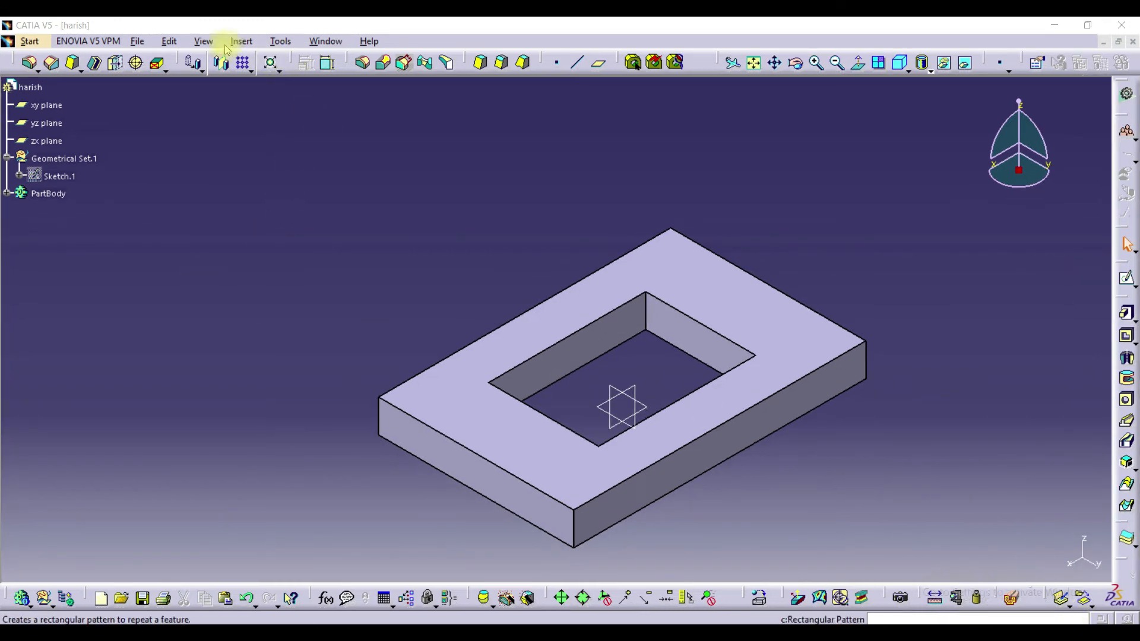
Examine the list of available toolbars that can be shown or hidden, and close it without changing any
click(203, 41)
mouse_move(237, 58)
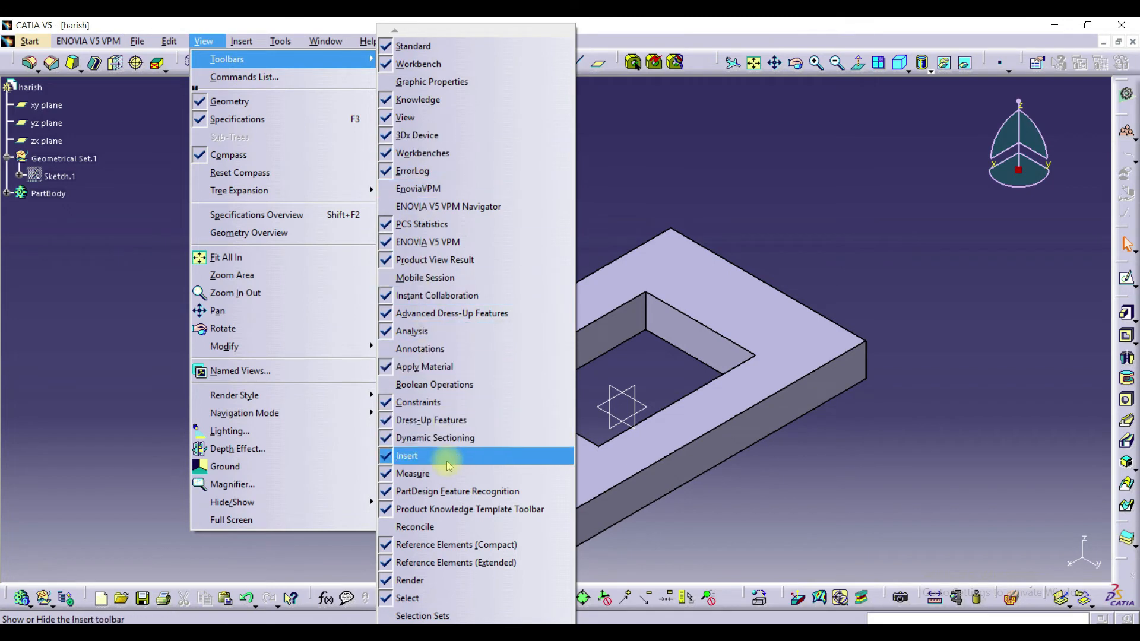
click(900, 301)
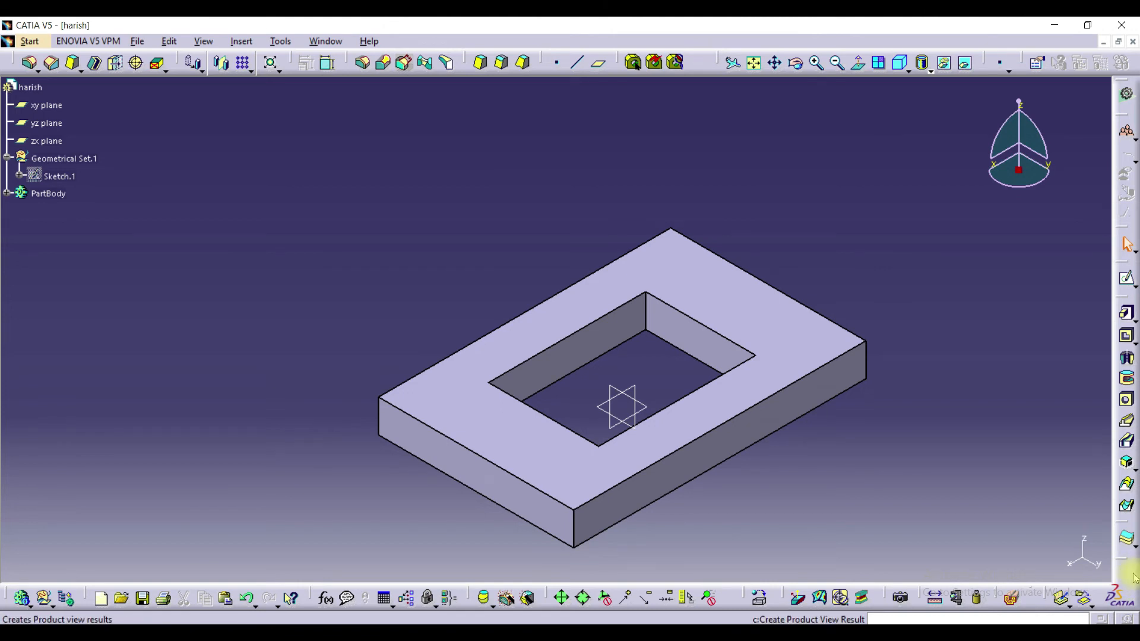
Pull the collapsed Product View Result, ErrorLog and PCS Statistics toolbars out of the window edge so they float over the model area
drag(1132, 577, 1048, 264)
drag(1134, 575, 1046, 410)
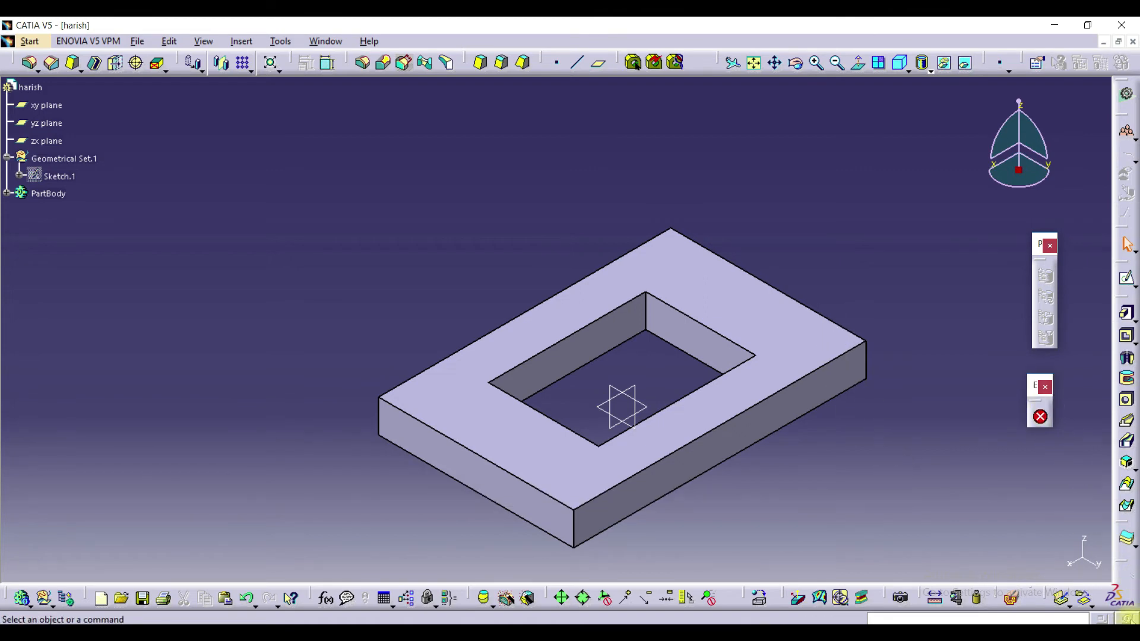
drag(1131, 619, 1023, 490)
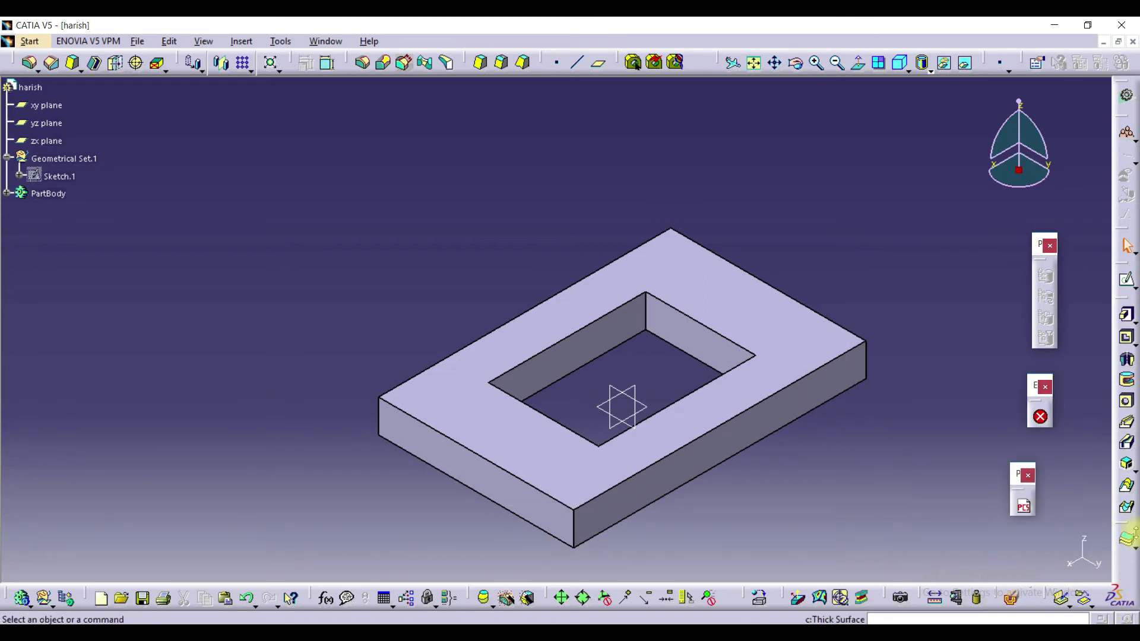
Put the floating Product View Result, ErrorLog and PCS Statistics toolbars away from the model area
mouse_move(1041, 237)
mouse_down()
mouse_move(1119, 402)
mouse_move(1121, 588)
mouse_move(1134, 560)
mouse_up()
drag(1033, 385, 1133, 586)
drag(1015, 471, 1133, 567)
click(1044, 385)
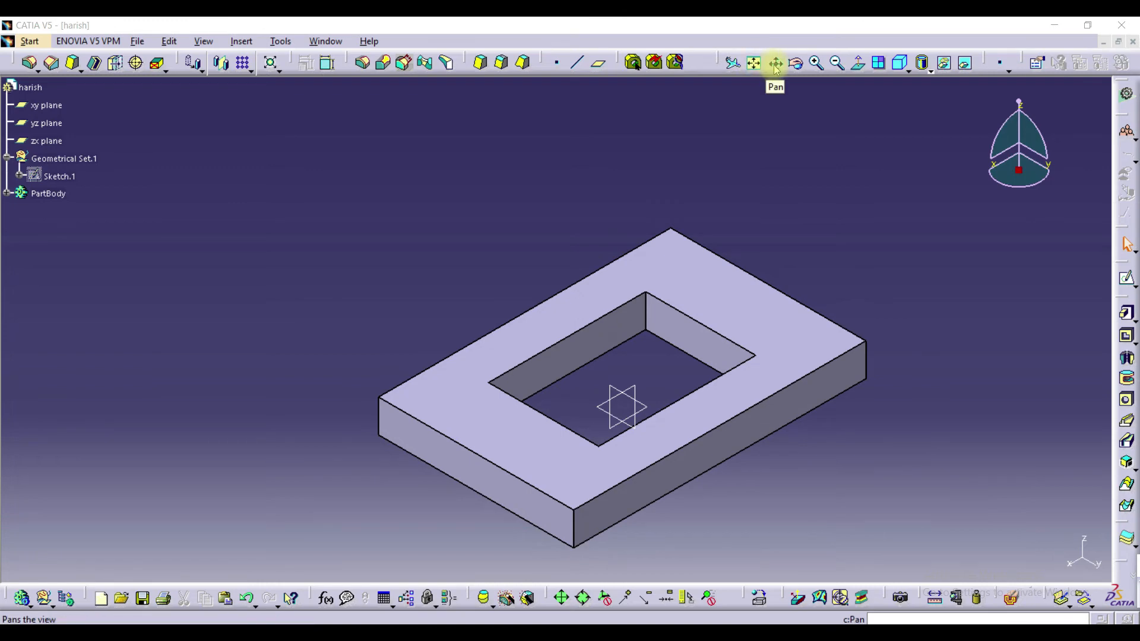
Demonstrate the Pan, Fit All In, Zoom In and Zoom Out view commands on the part
drag(742, 187, 769, 119)
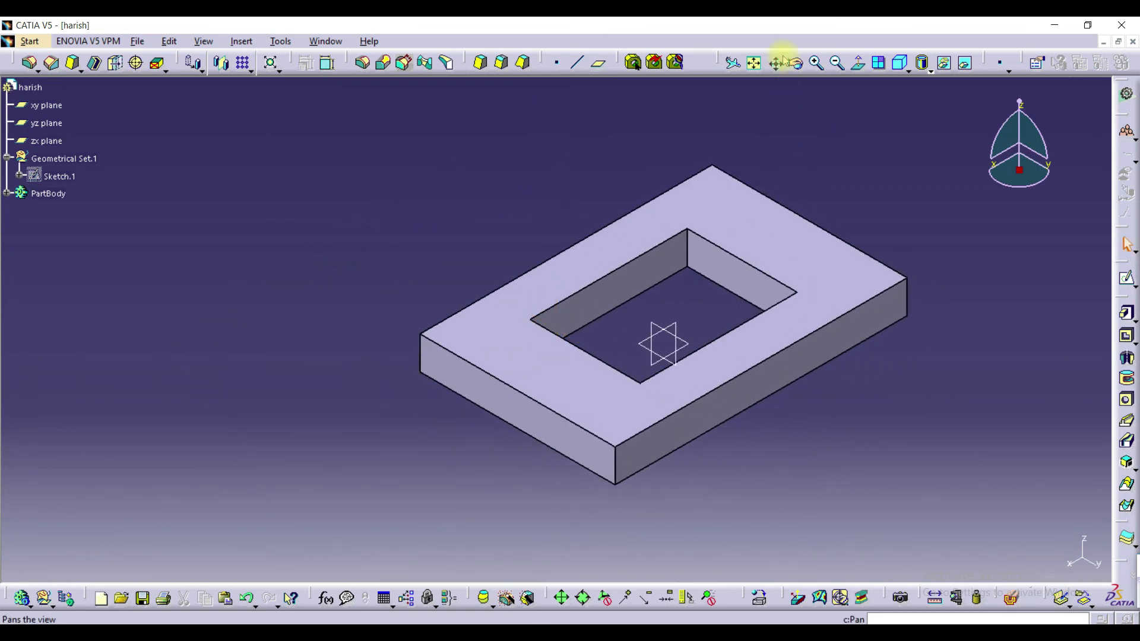
middle_drag(806, 167, 825, 58)
click(750, 96)
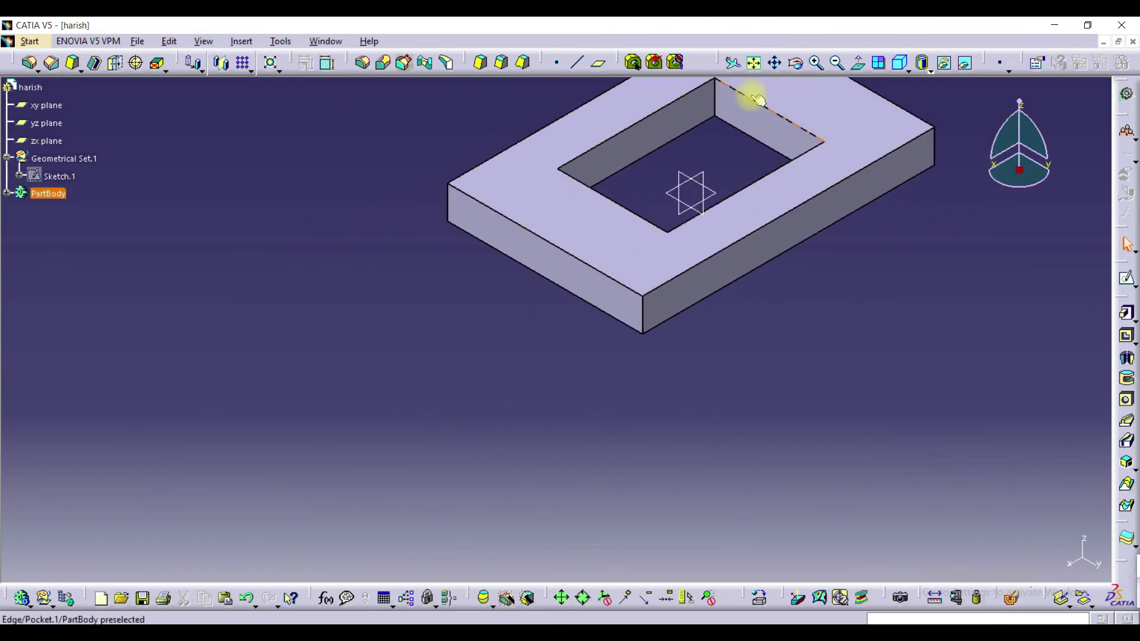
click(752, 64)
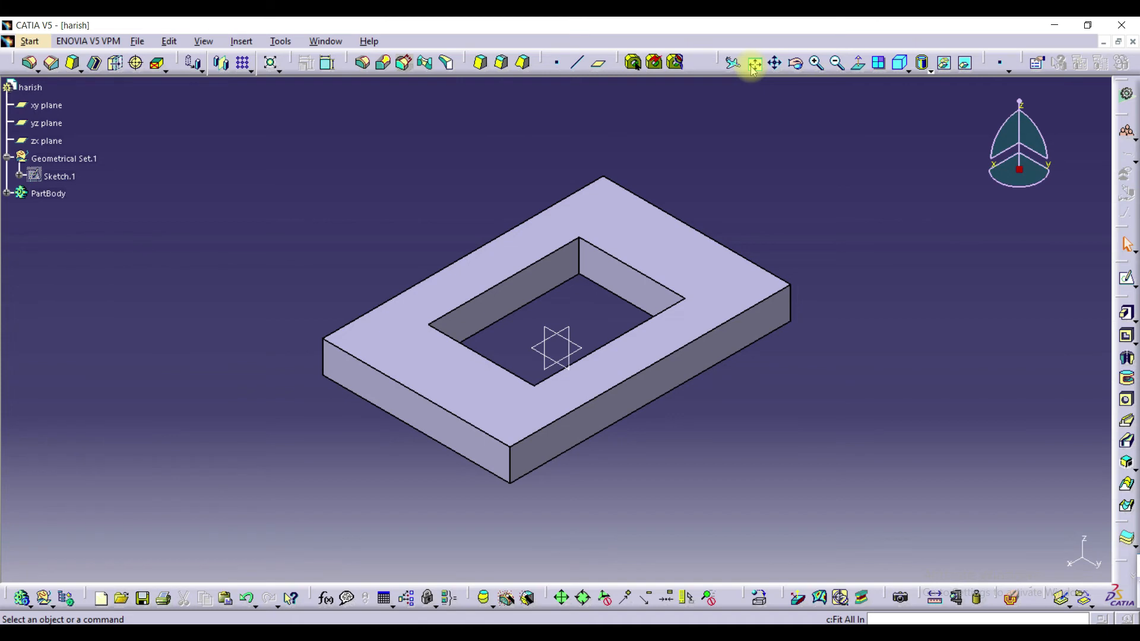
click(818, 64)
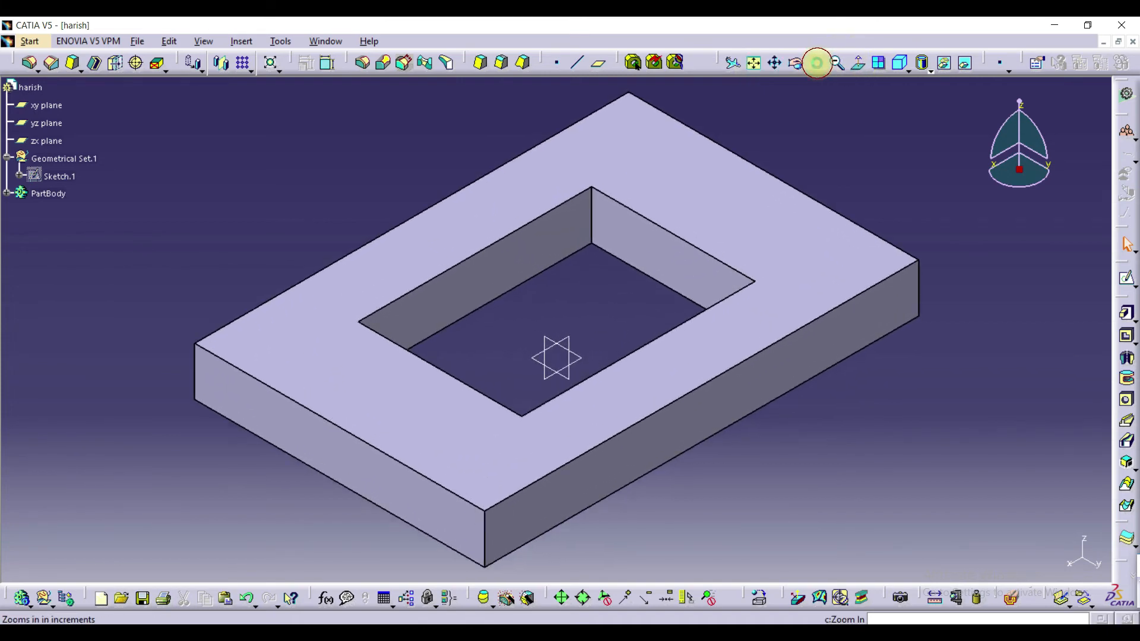
click(837, 60)
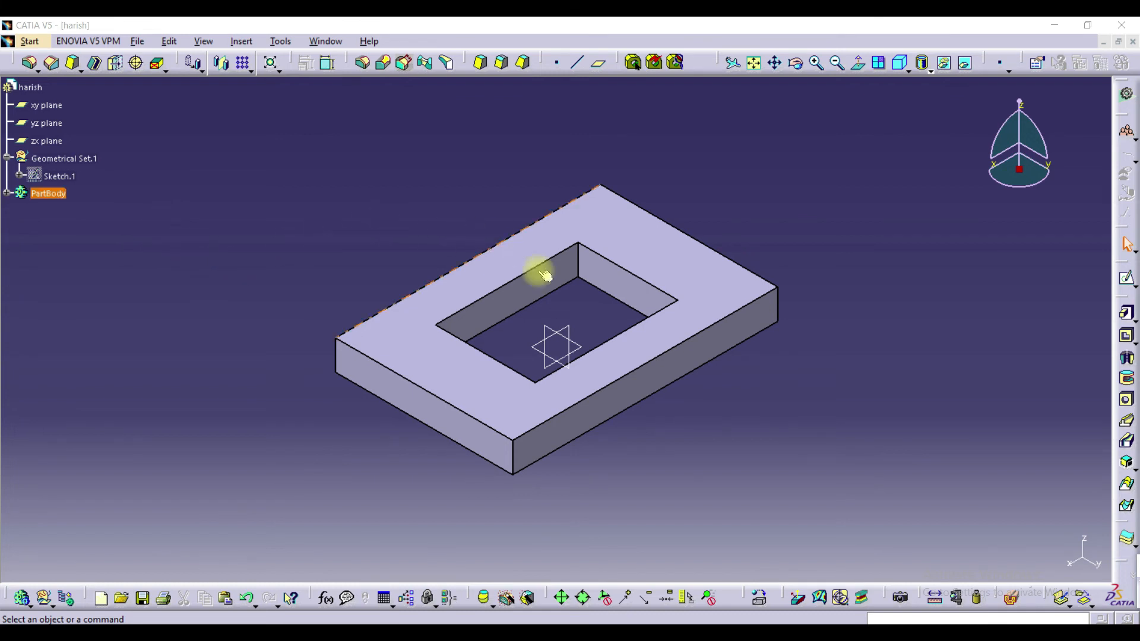
click(764, 444)
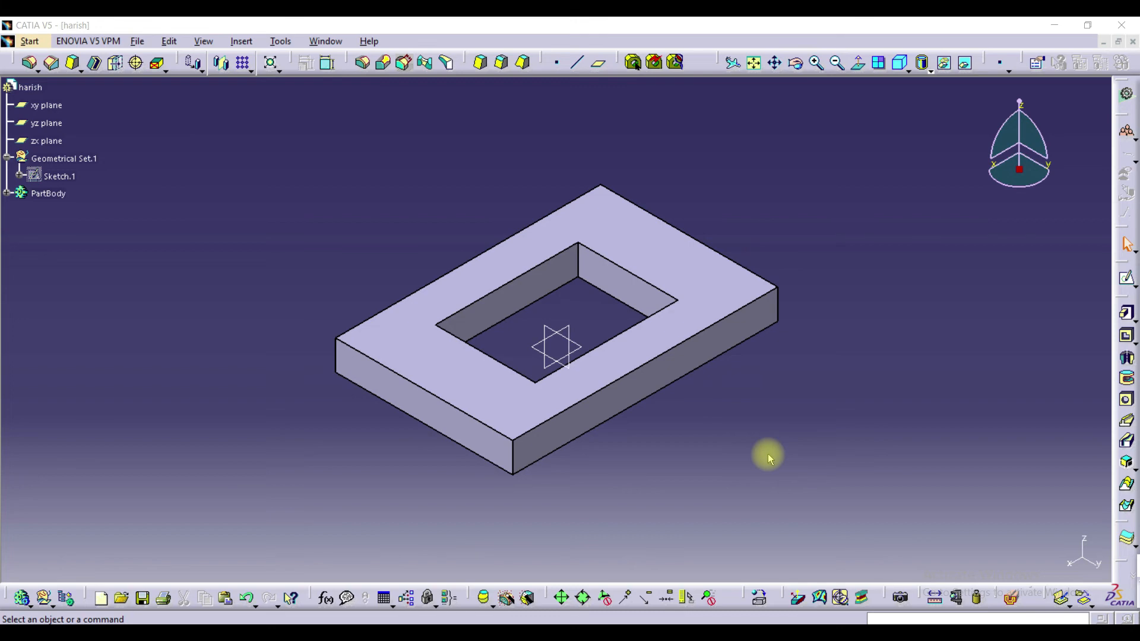
Expand the PartBody, the pocket's Sketch.2 and Sketch.1 in the specification tree to show their contents
click(8, 194)
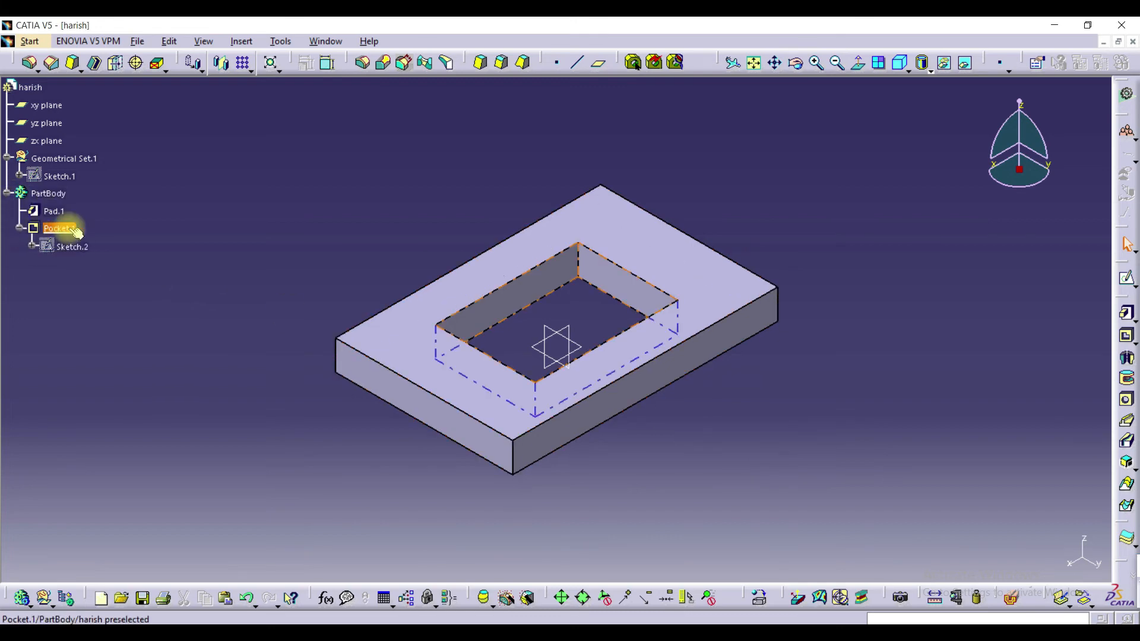
click(31, 245)
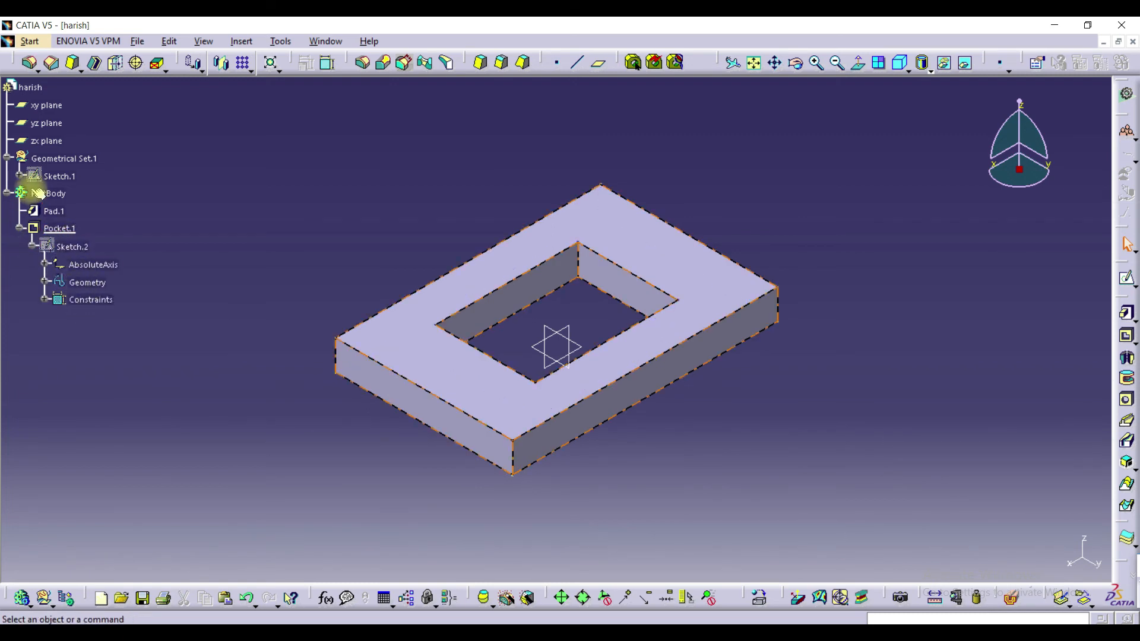
click(20, 174)
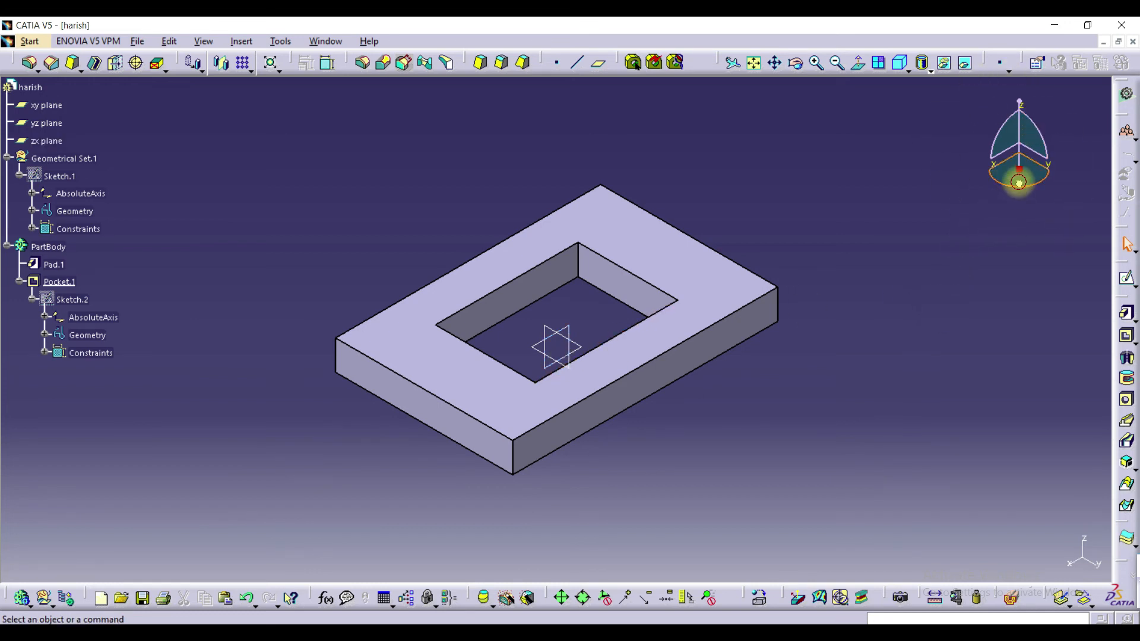
Rotate the model with the compass, using its base plane and free rotation handle, into a tilted orientation
drag(1021, 194, 1033, 244)
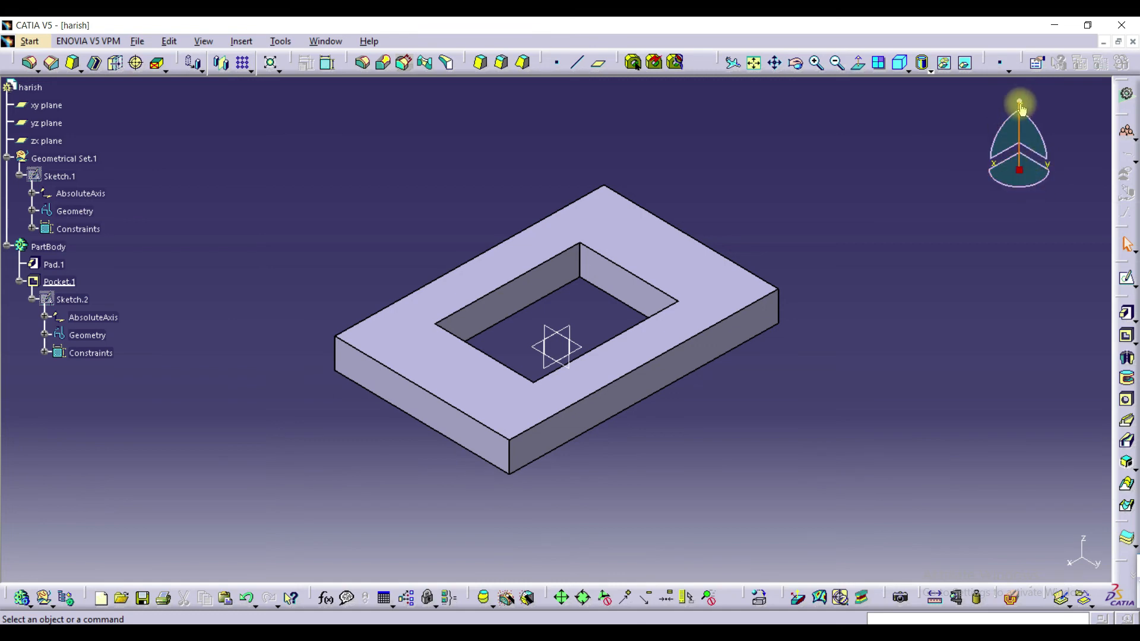
drag(1024, 99, 776, 514)
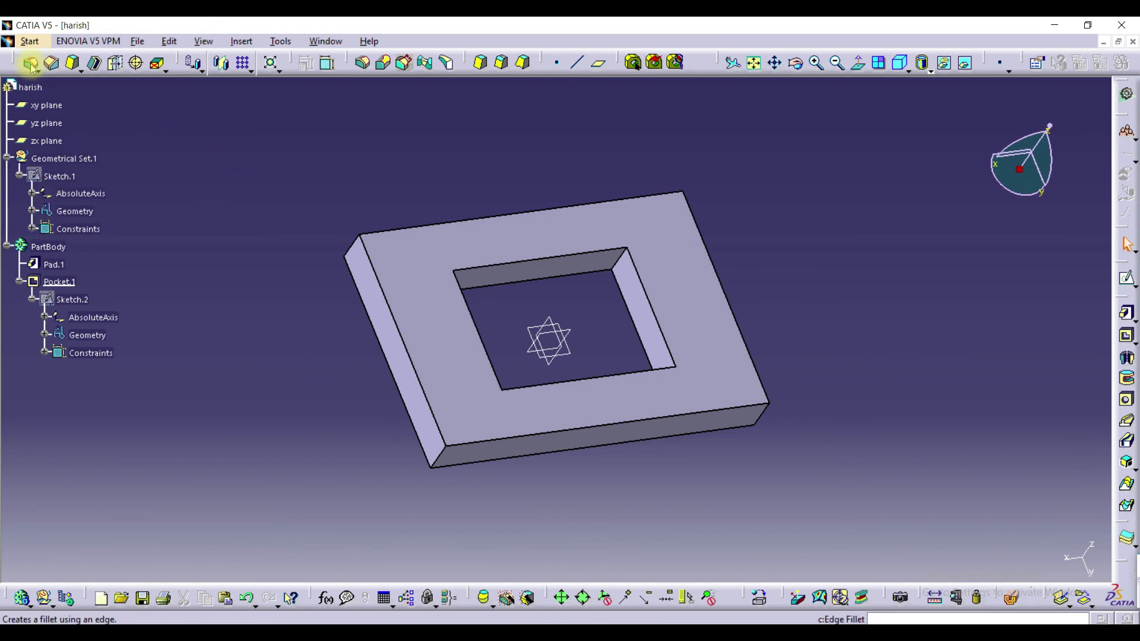
Round the front outer vertical corner edge of the pad with a 5 mm edge fillet in Tangency mode
click(219, 70)
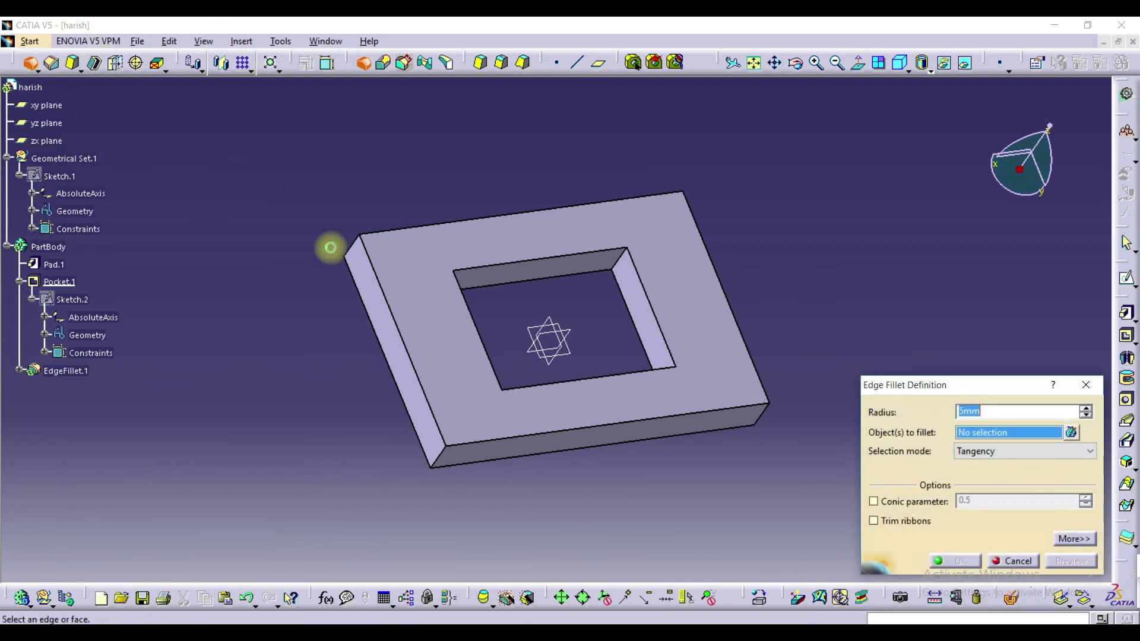
click(445, 460)
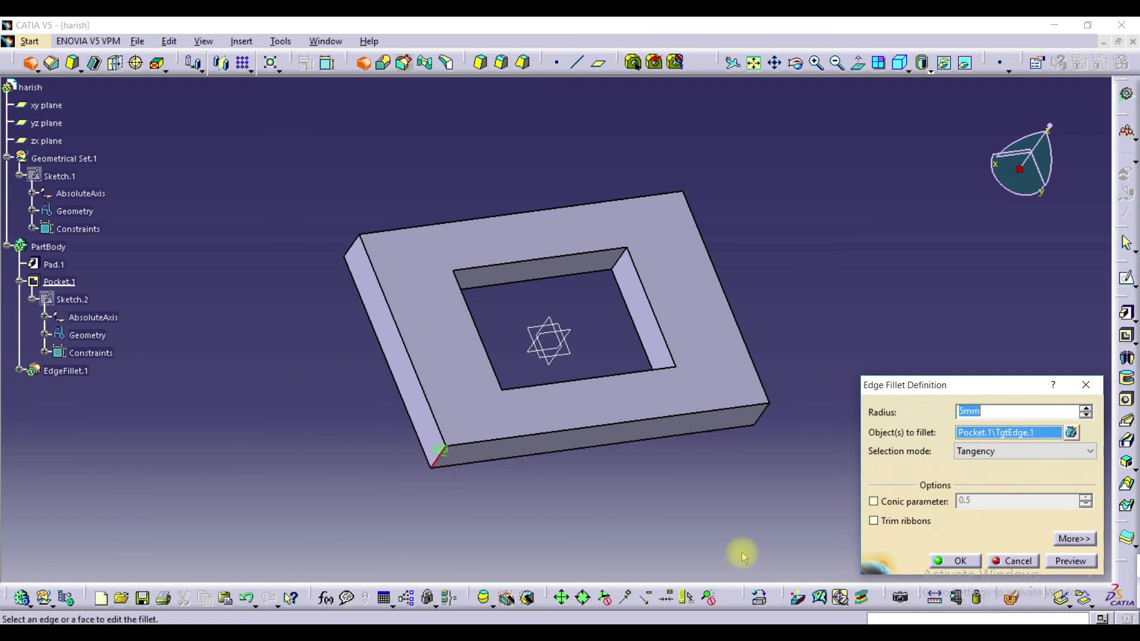
click(961, 562)
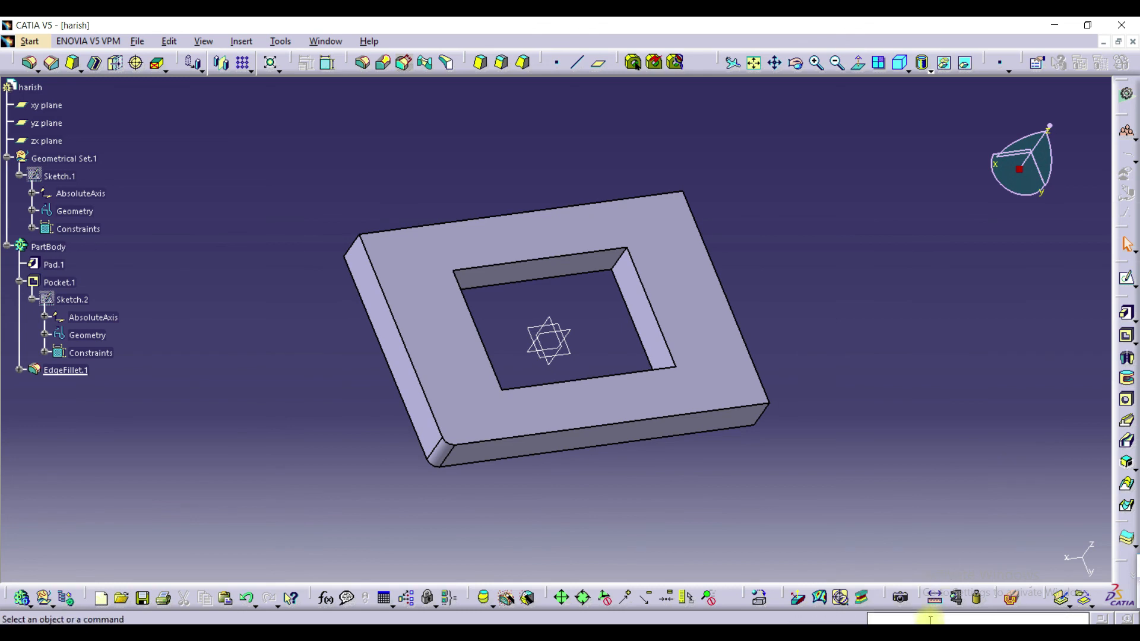
Open the pocket's Sketch.2 in the Sketcher workbench to view its tools, and exit the workbench
click(1127, 283)
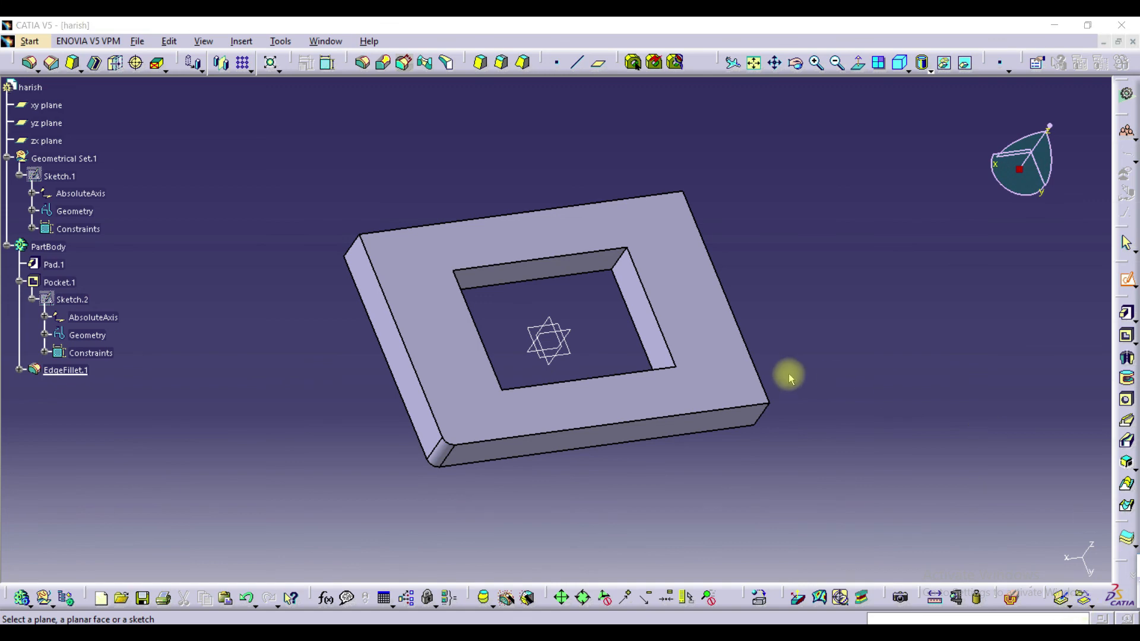
click(325, 63)
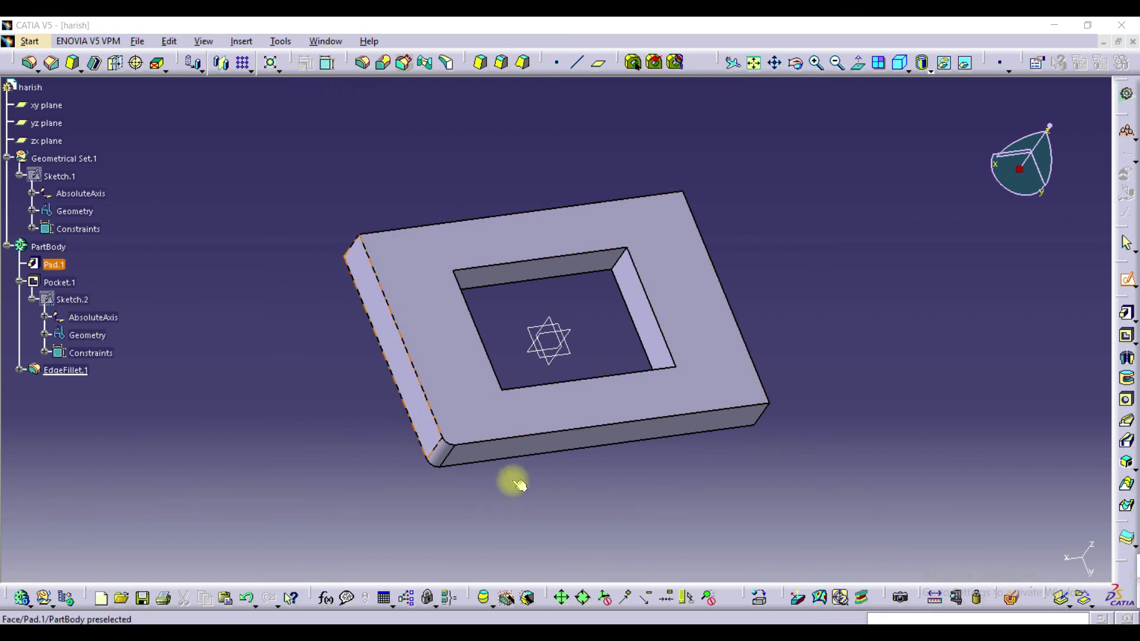
click(70, 300)
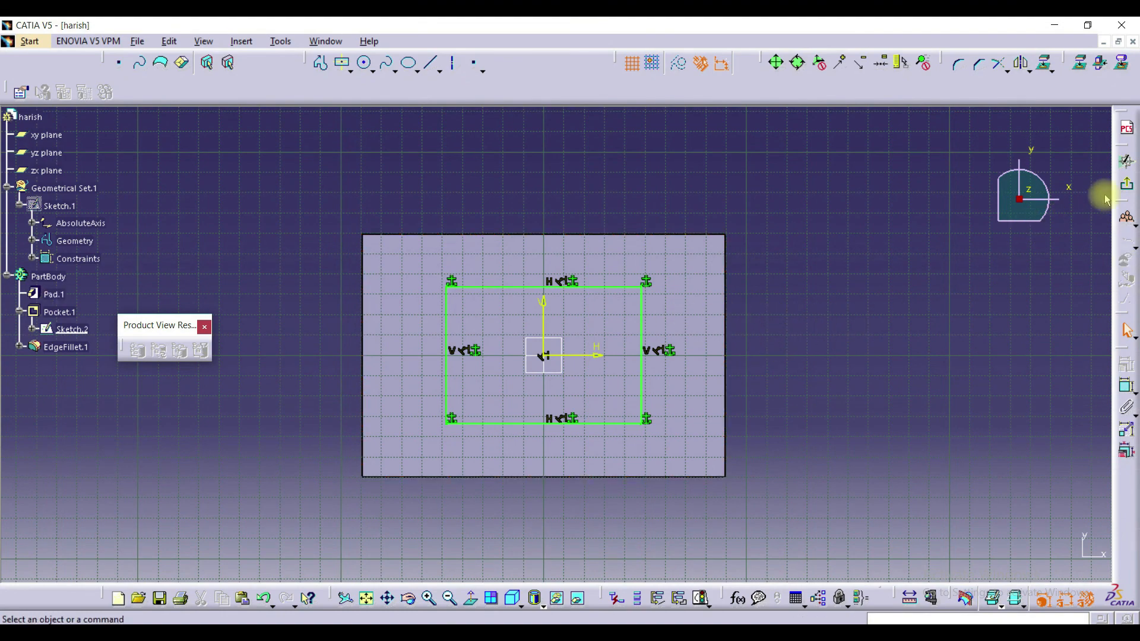
click(1122, 183)
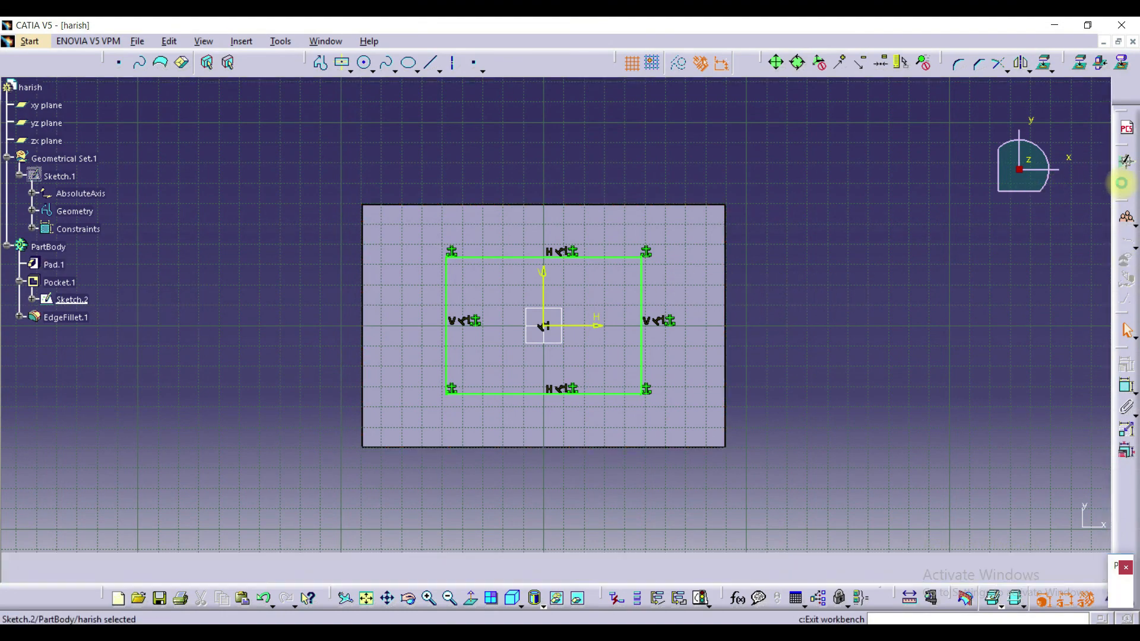